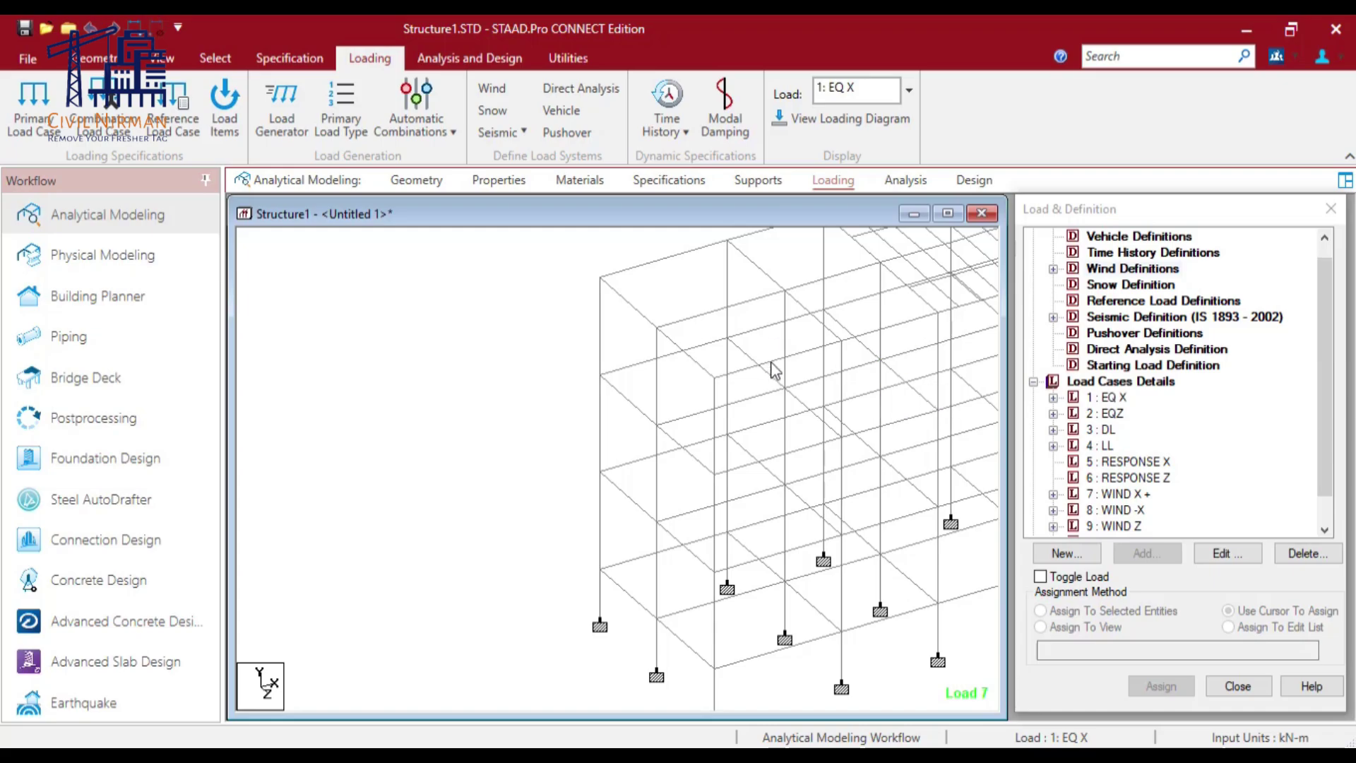
# Open the intensity definition of wind TYPE 1 and examine its intensity-height table and available type options
pyautogui.click(1115, 270)
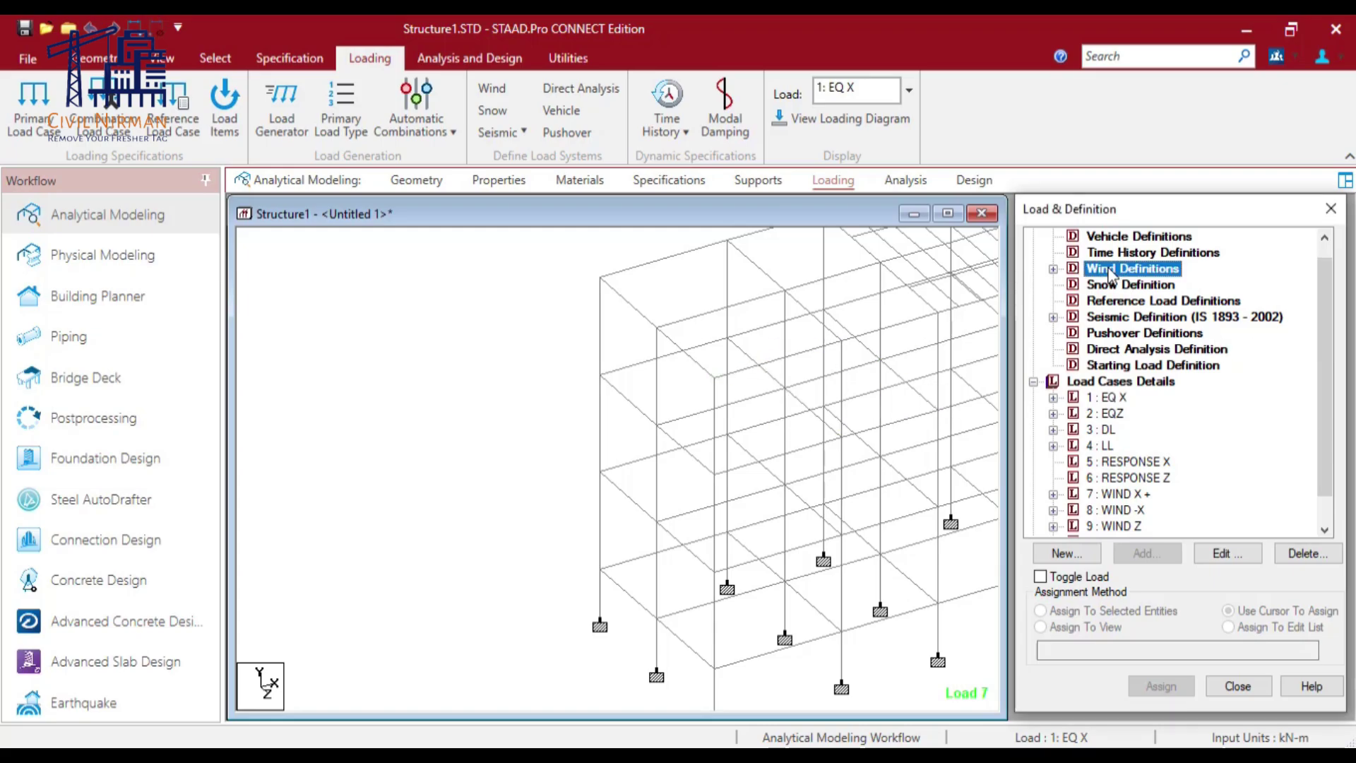
pyautogui.click(1053, 269)
pyautogui.click(1134, 284)
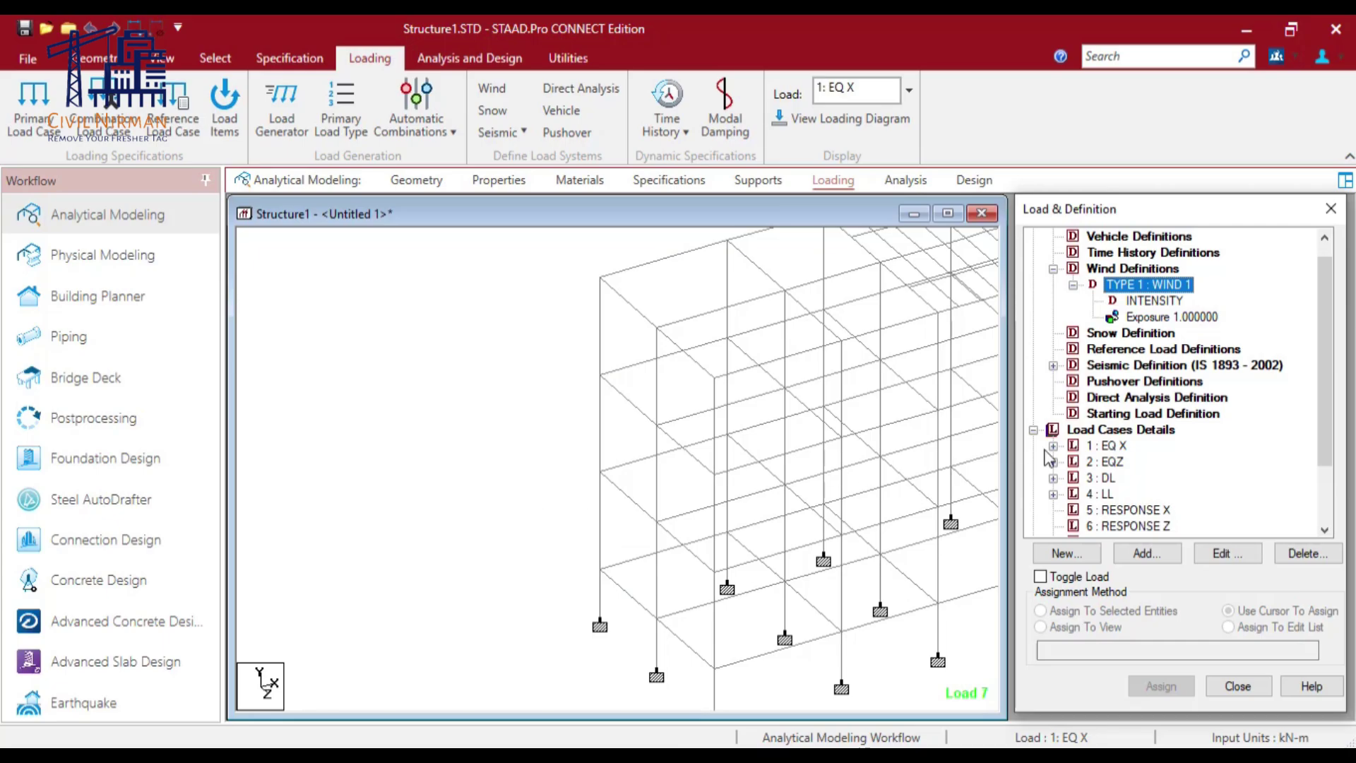
pyautogui.doubleClick(1147, 303)
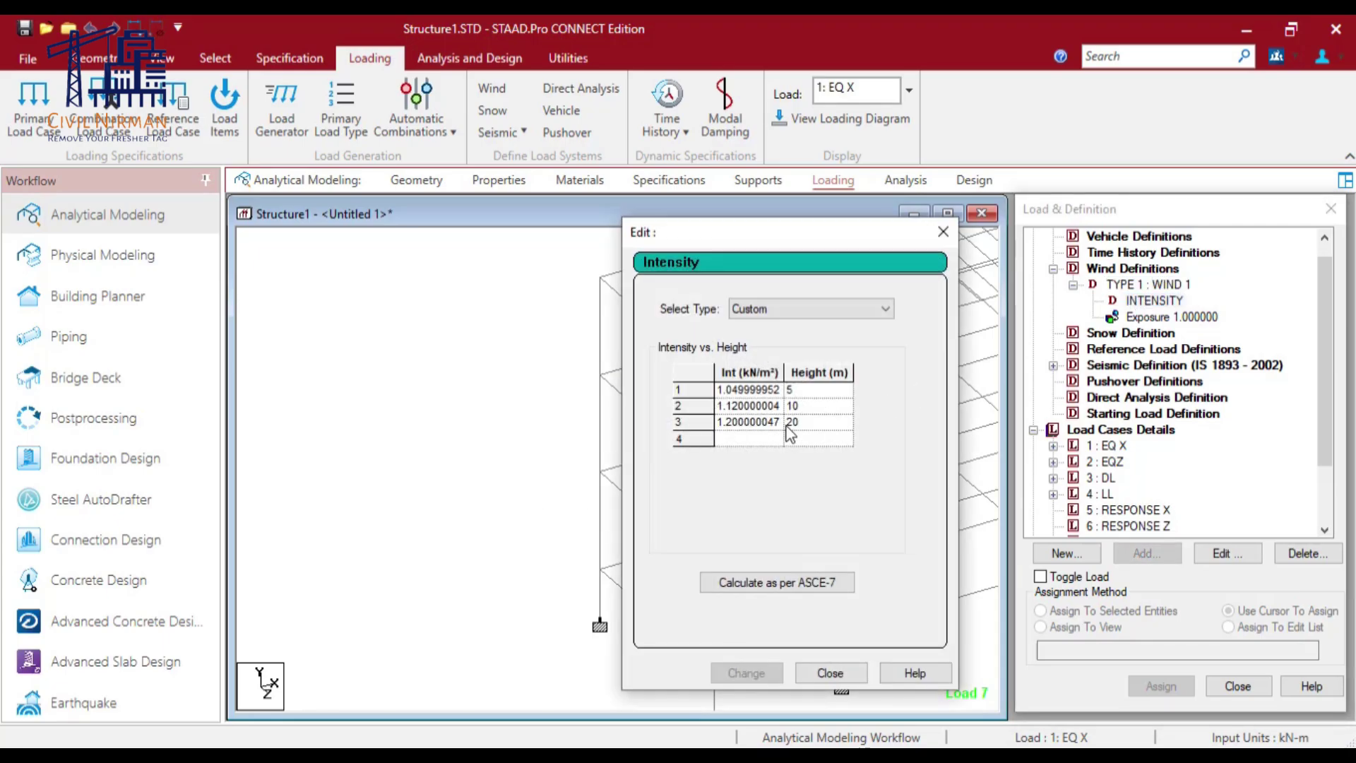
pyautogui.click(816, 315)
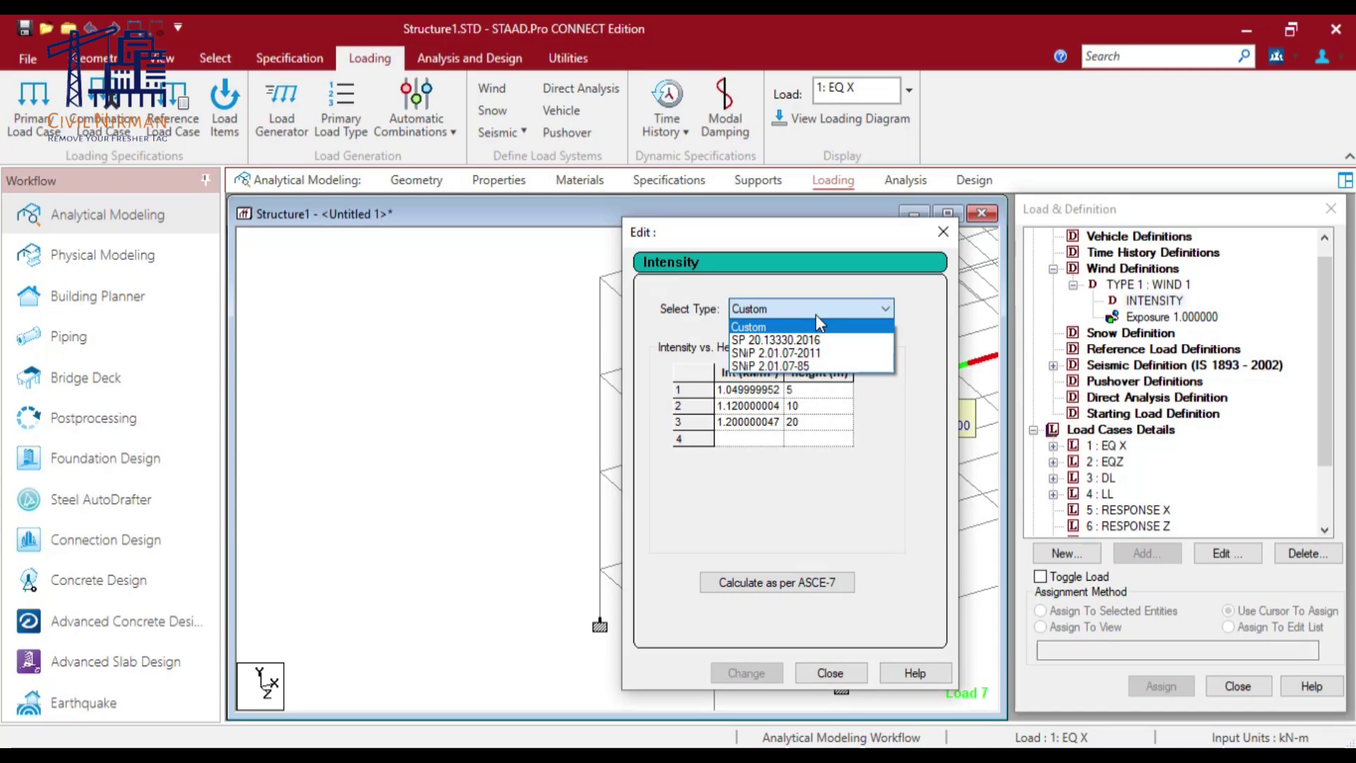
pyautogui.click(816, 315)
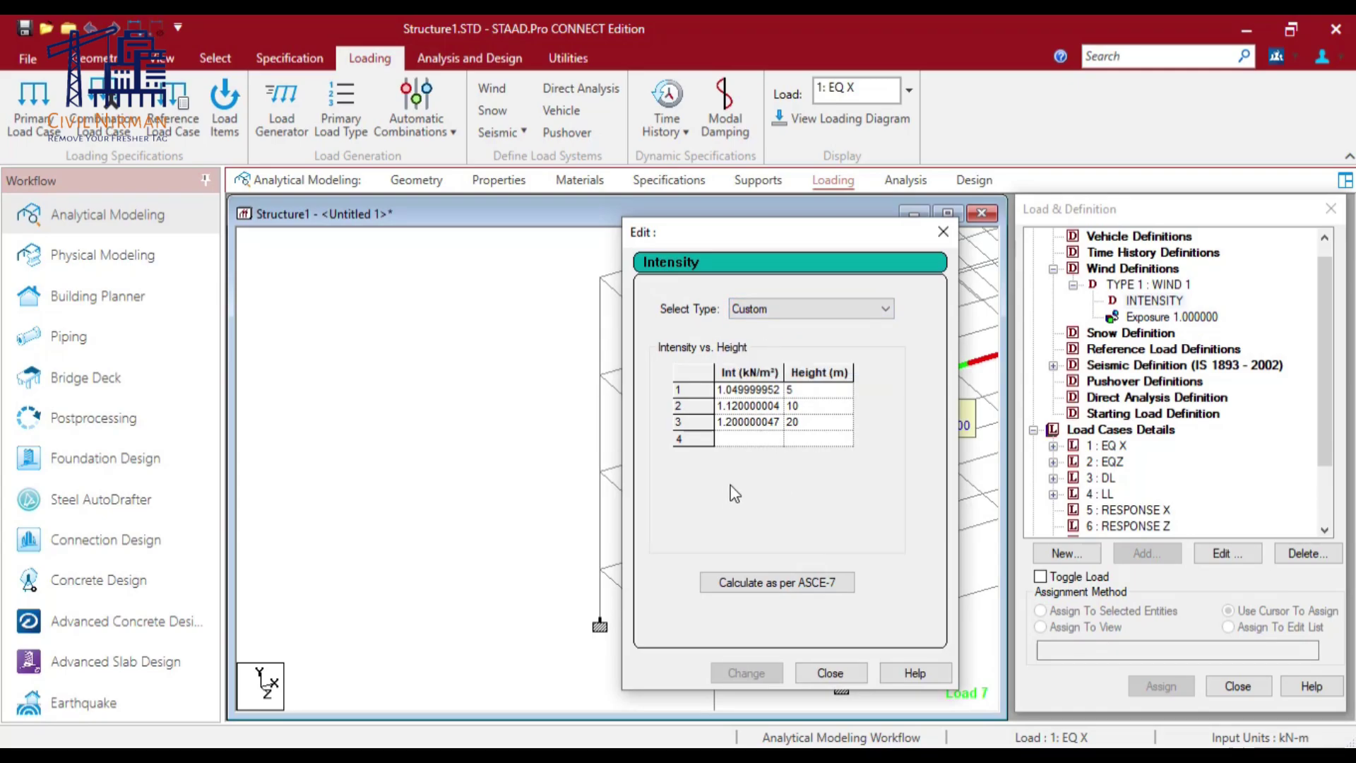
# Preview the SP 20.13330.2016 intensity parameters and classification options, and return the type to Custom without applying a change
pyautogui.click(806, 310)
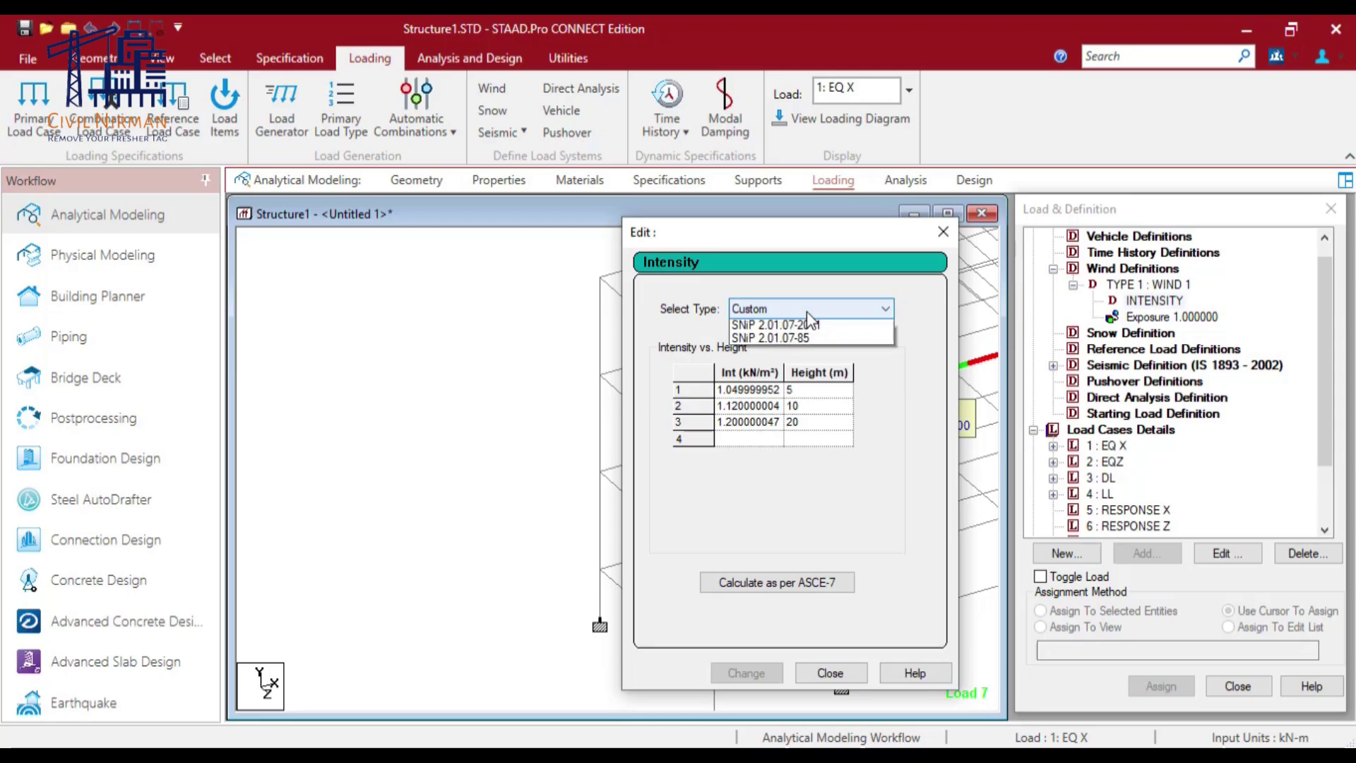
pyautogui.click(798, 342)
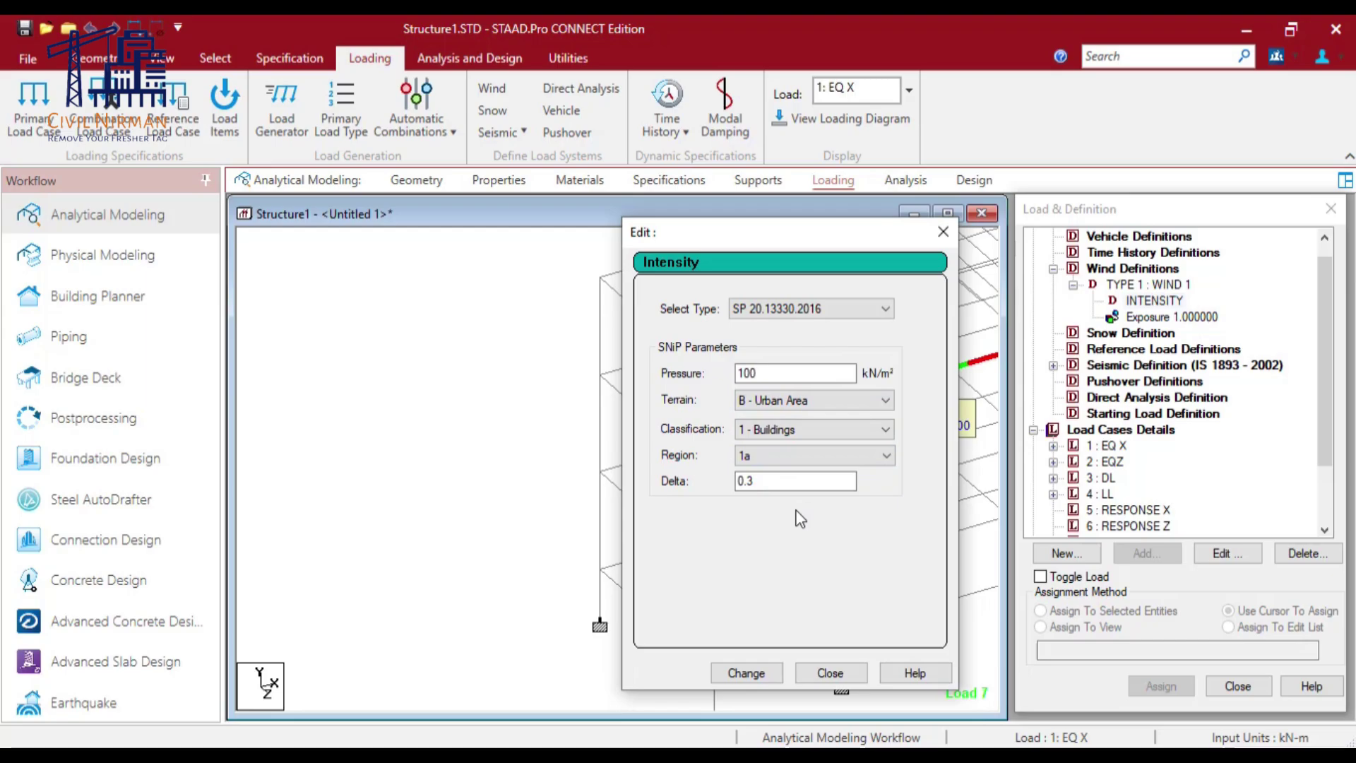
pyautogui.moveTo(750, 243); pyautogui.dragTo(694, 235)
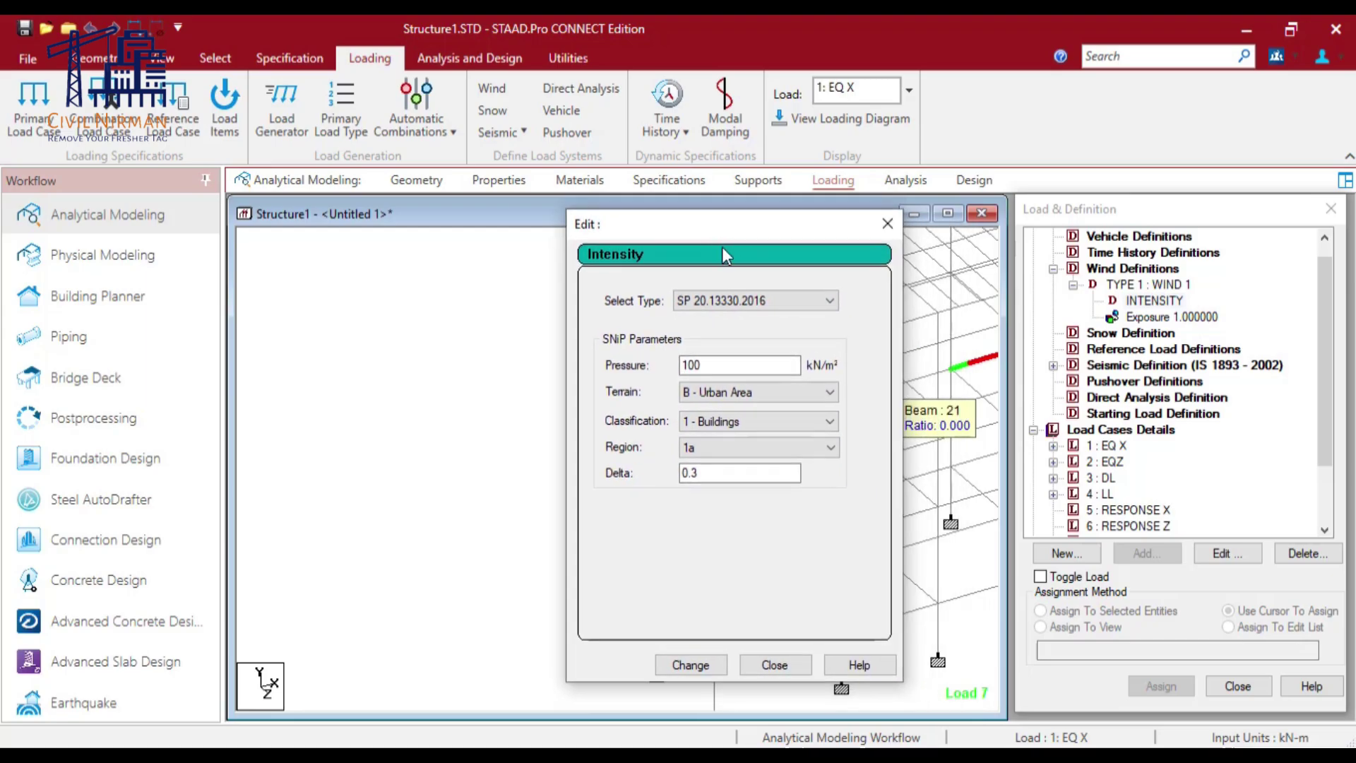
pyautogui.click(760, 419)
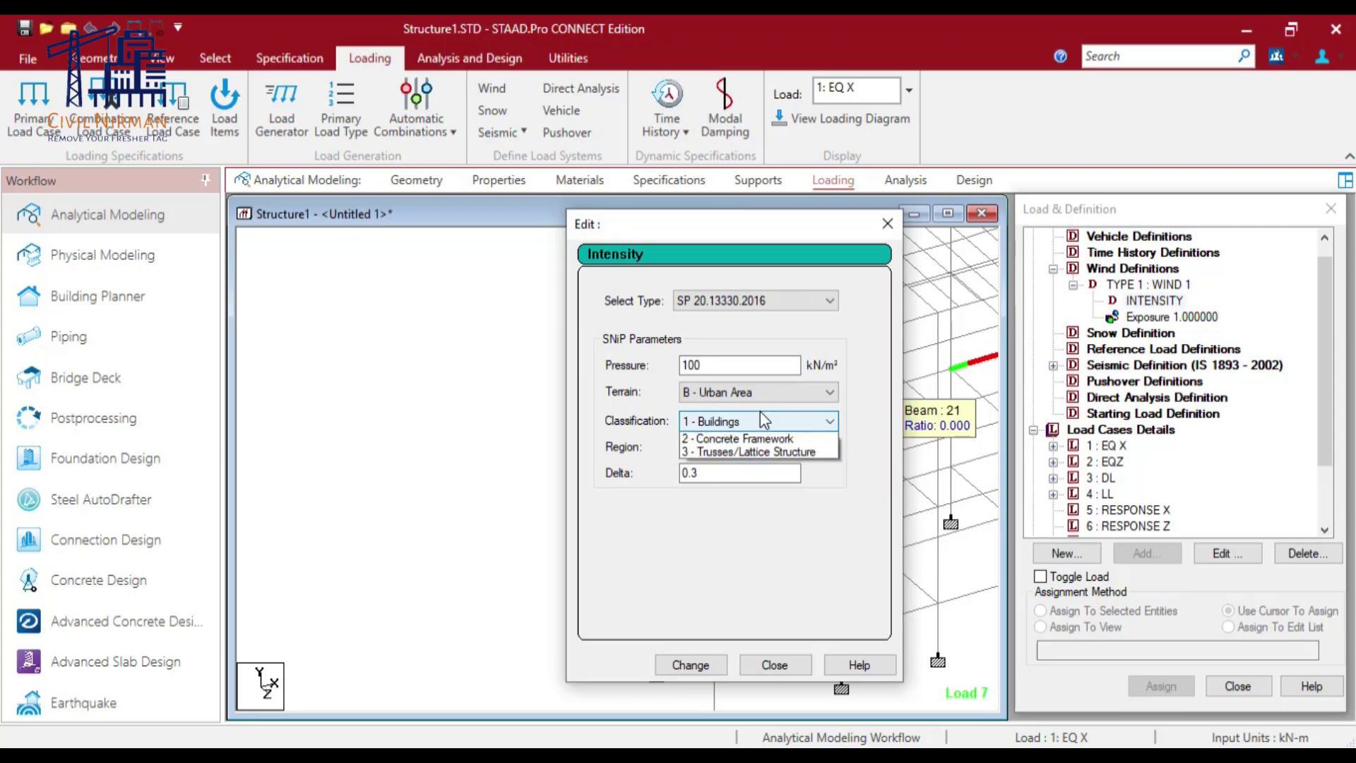
pyautogui.click(760, 418)
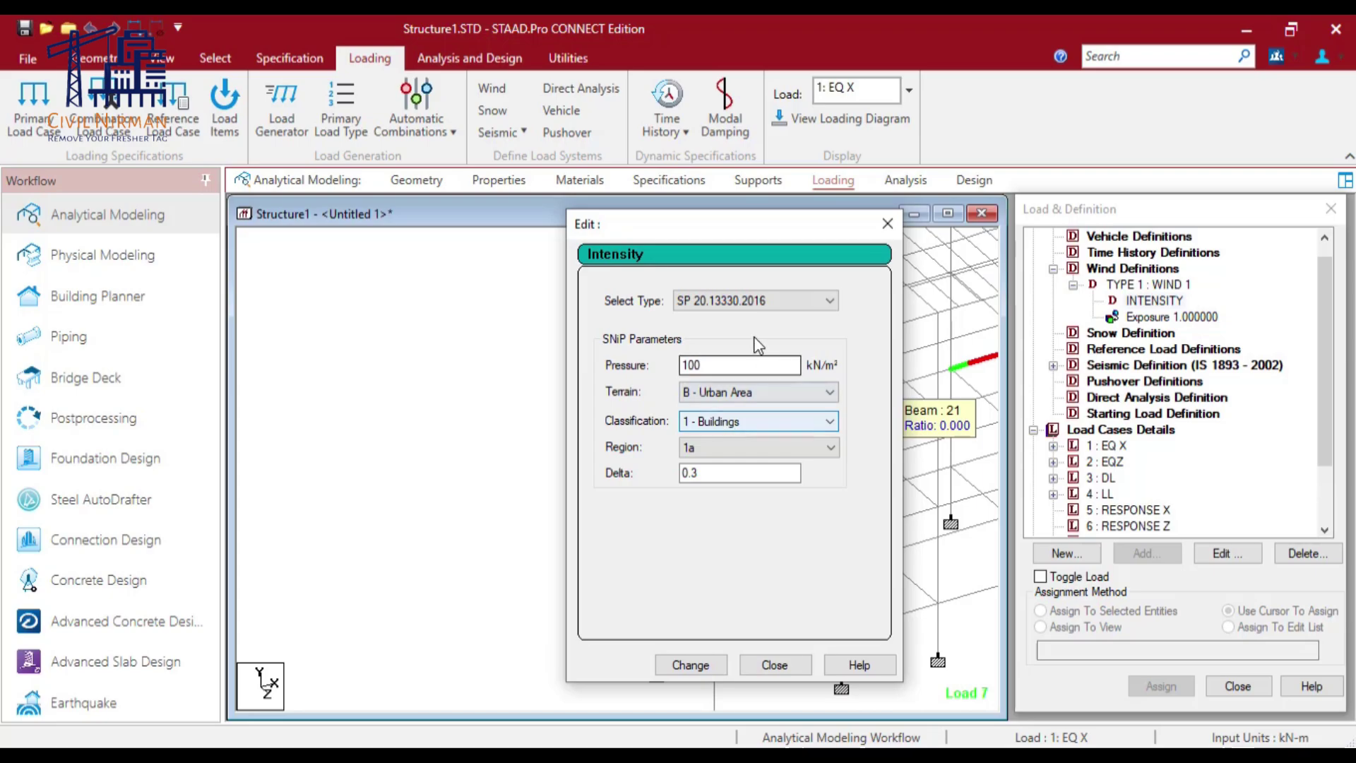
pyautogui.click(738, 300)
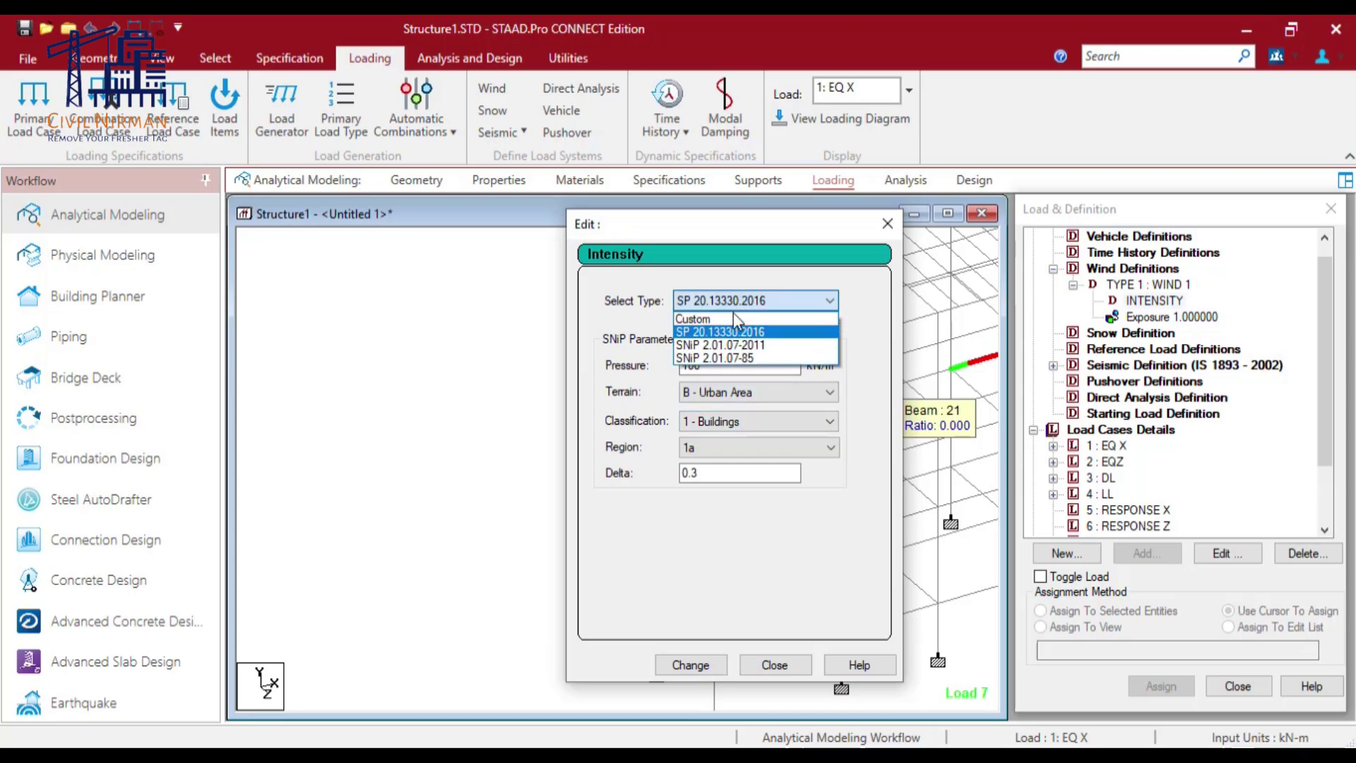
pyautogui.click(733, 317)
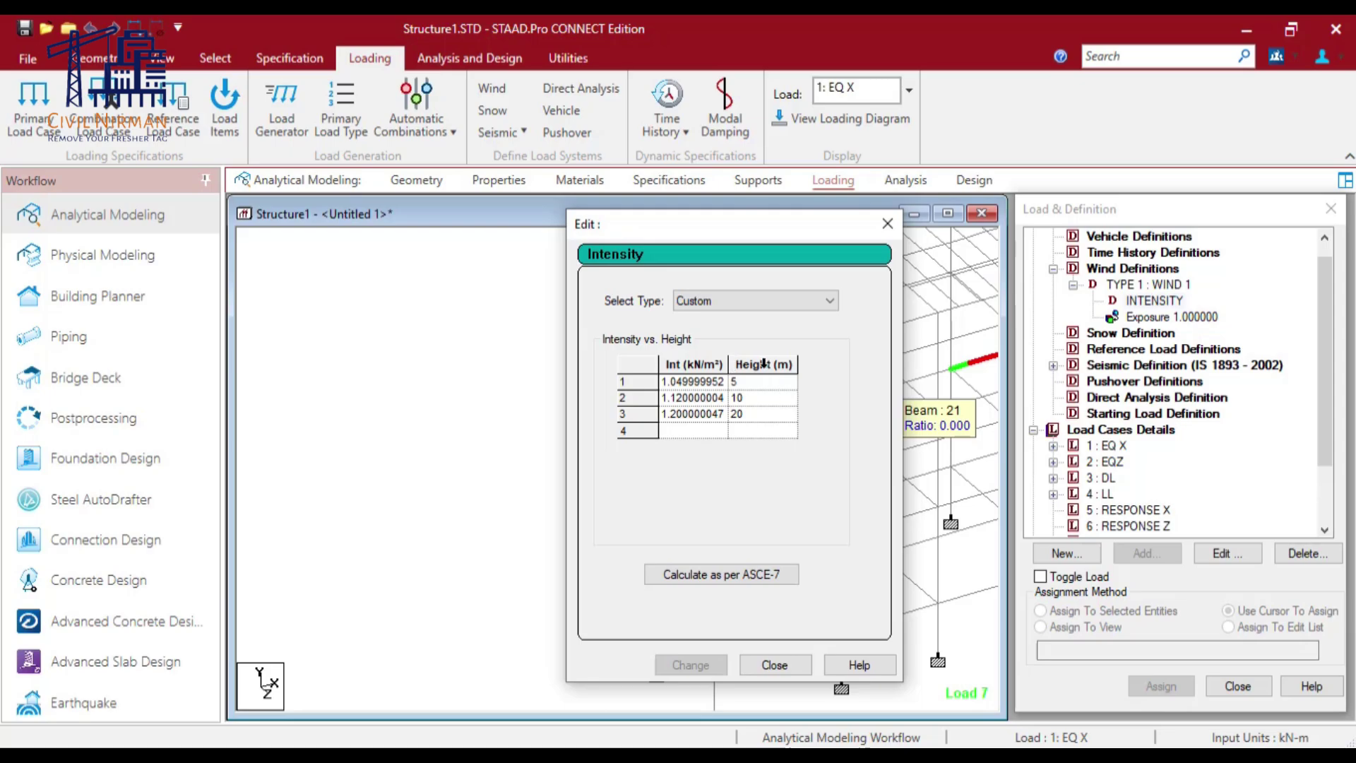
pyautogui.click(887, 223)
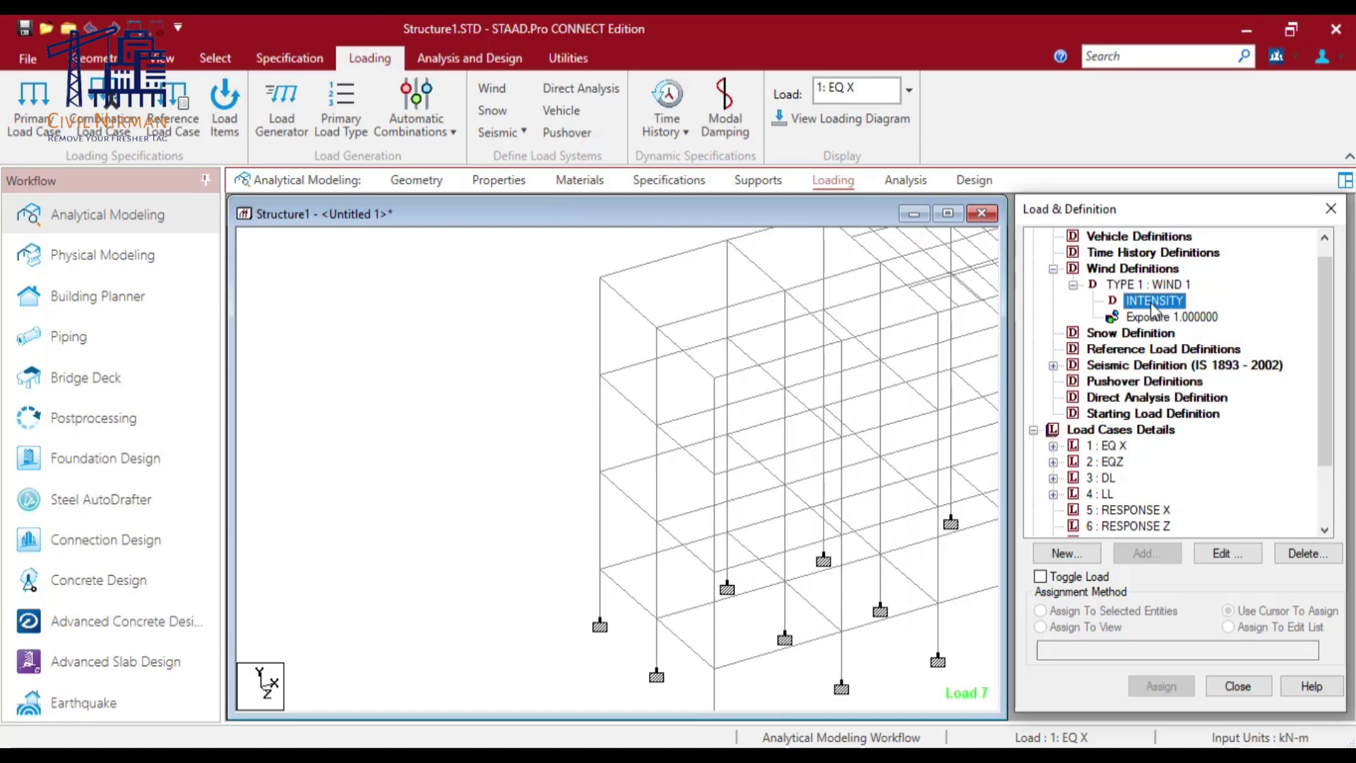
# Examine the factor and assigned nodes of the exposure definition under wind TYPE 1
pyautogui.doubleClick(1151, 316)
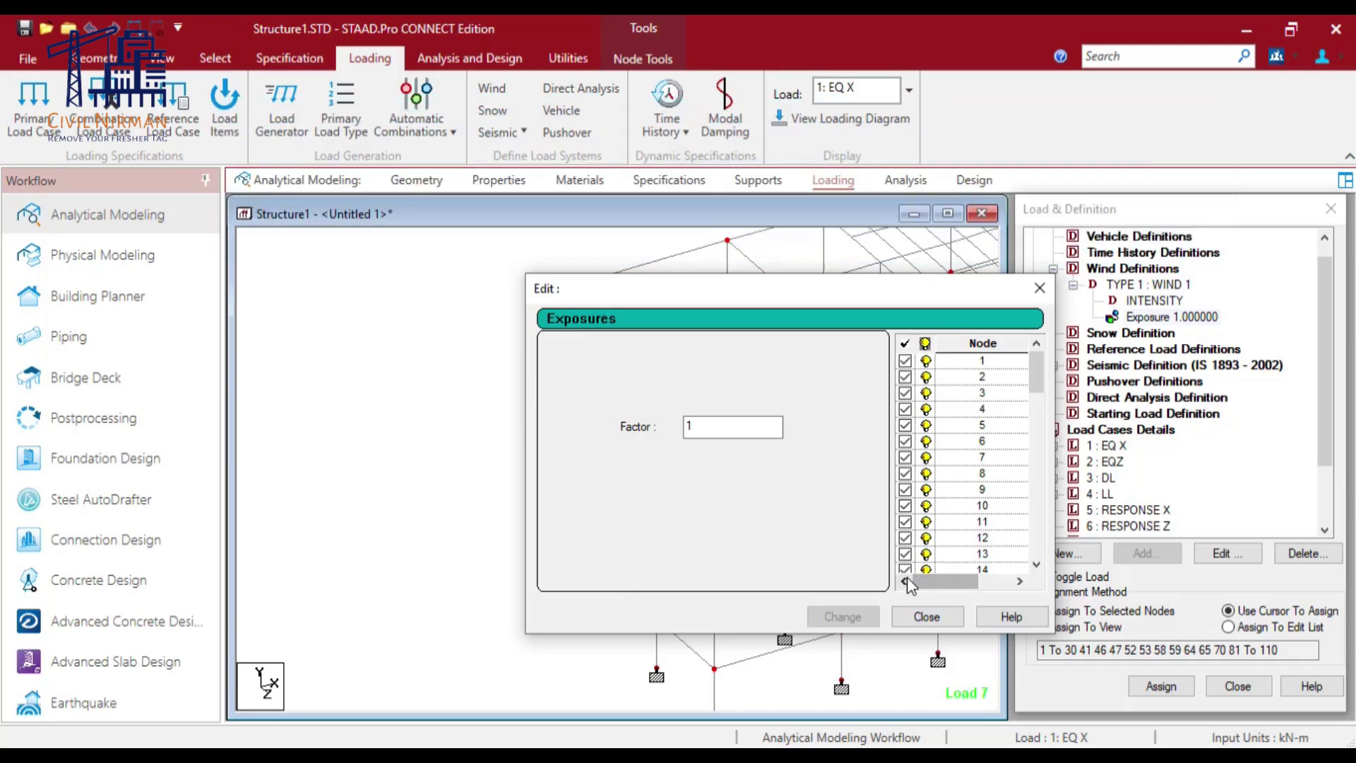
pyautogui.click(1039, 288)
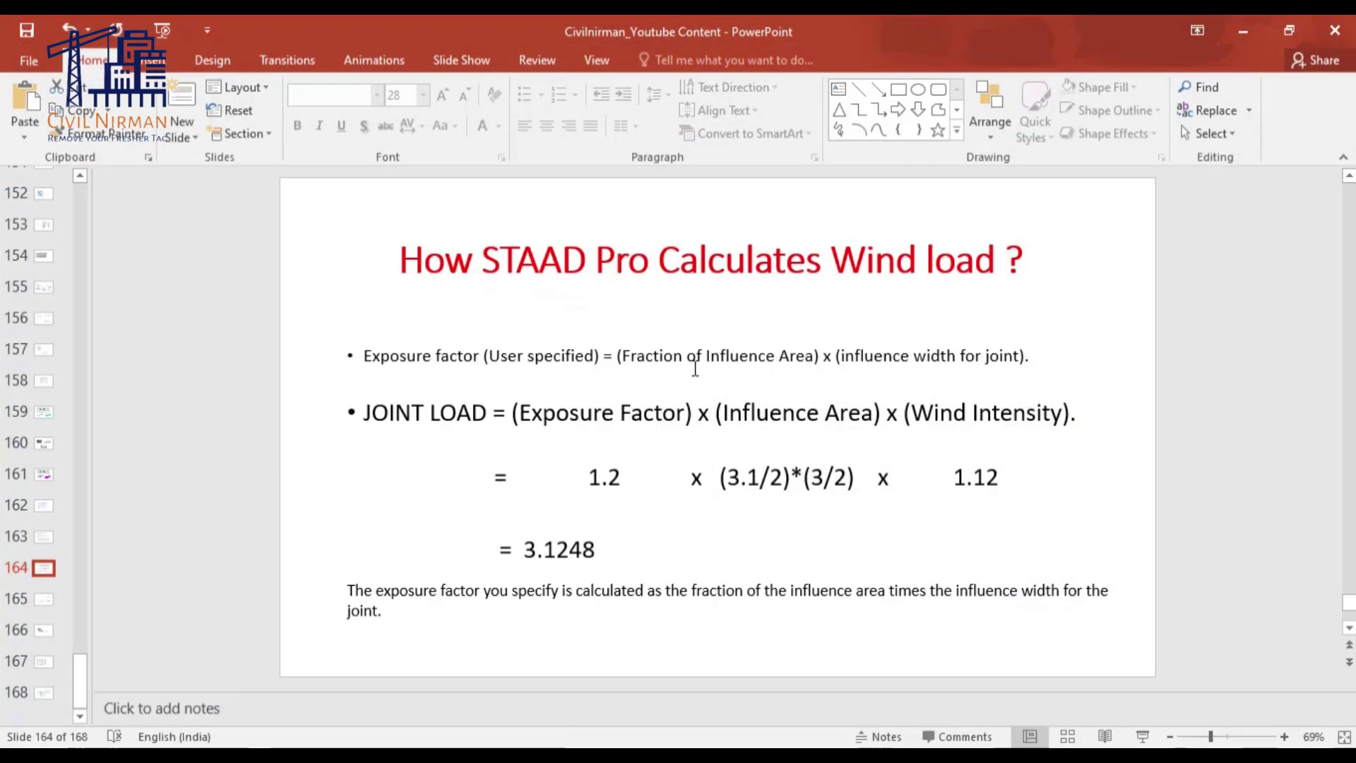
# Switch to PowerPoint and present the slide on how STAAD Pro calculates wind load
pyautogui.click(1142, 737)
pyautogui.click(312, 263)
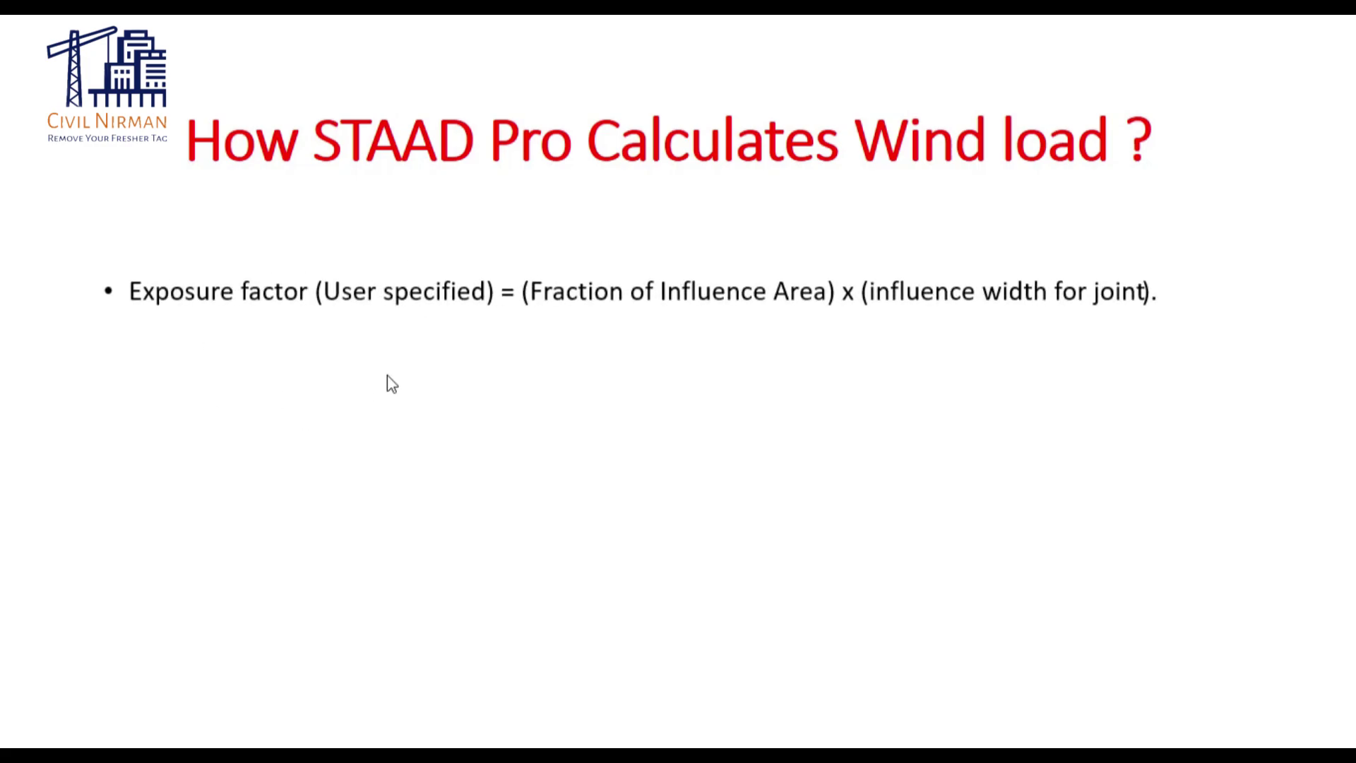
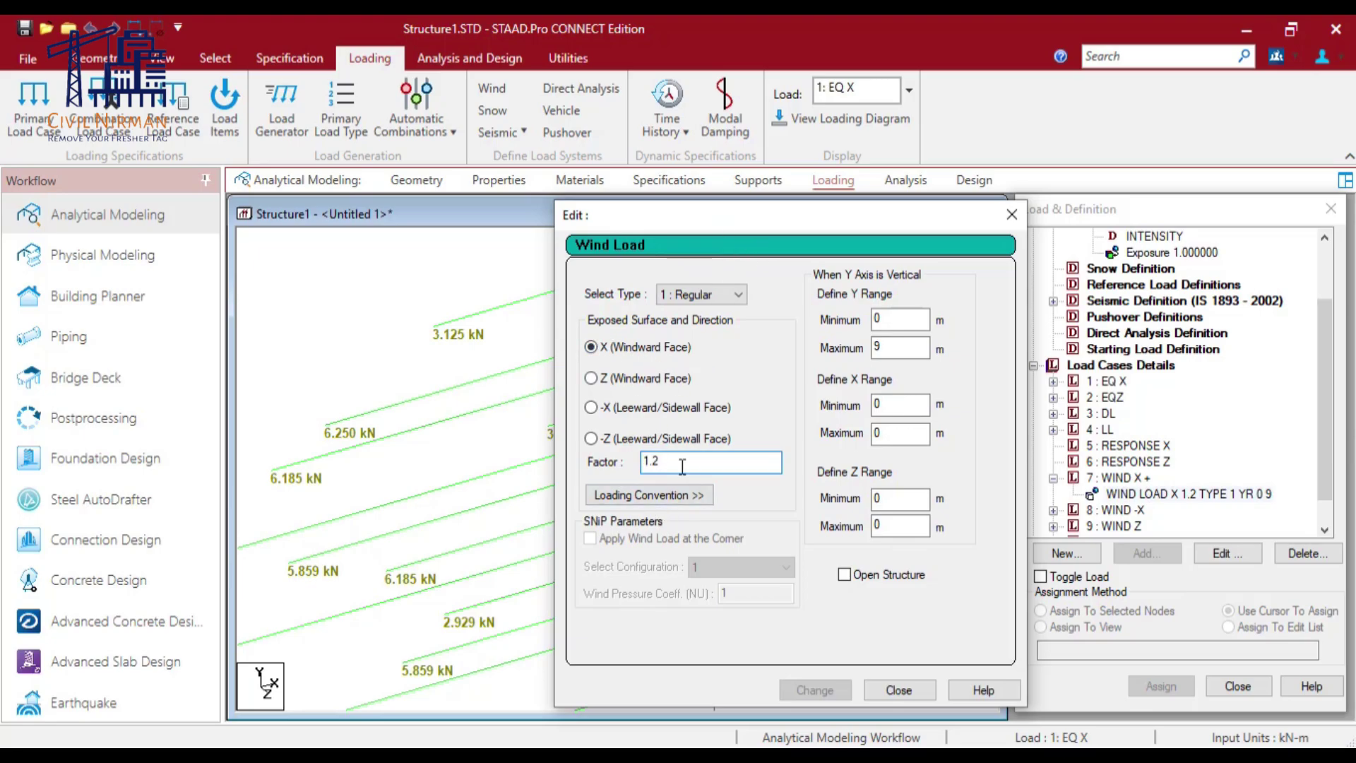
# Review the X range settings of the WIND X + wind load, keeping its dialog clear of the loaded face
pyautogui.moveTo(715, 223); pyautogui.dragTo(827, 193)
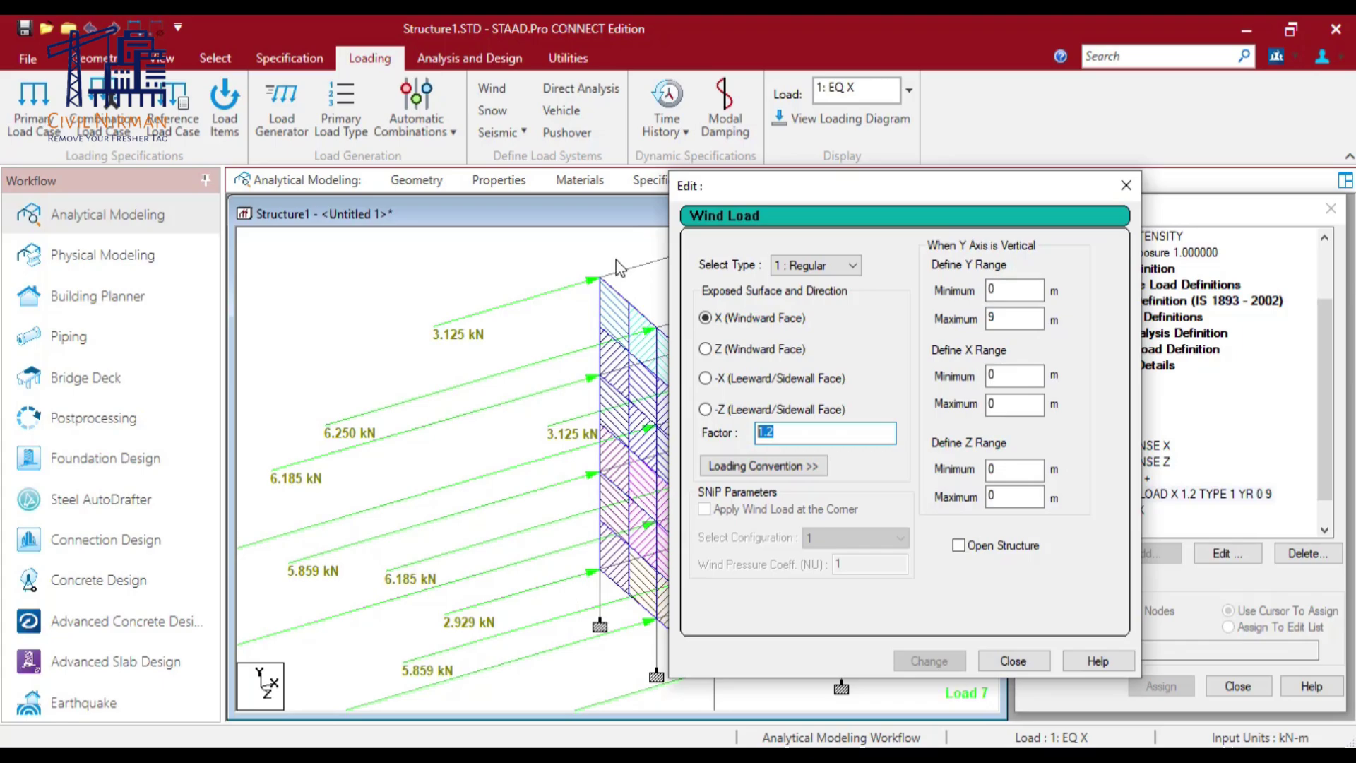
pyautogui.doubleClick(978, 373)
pyautogui.doubleClick(997, 401)
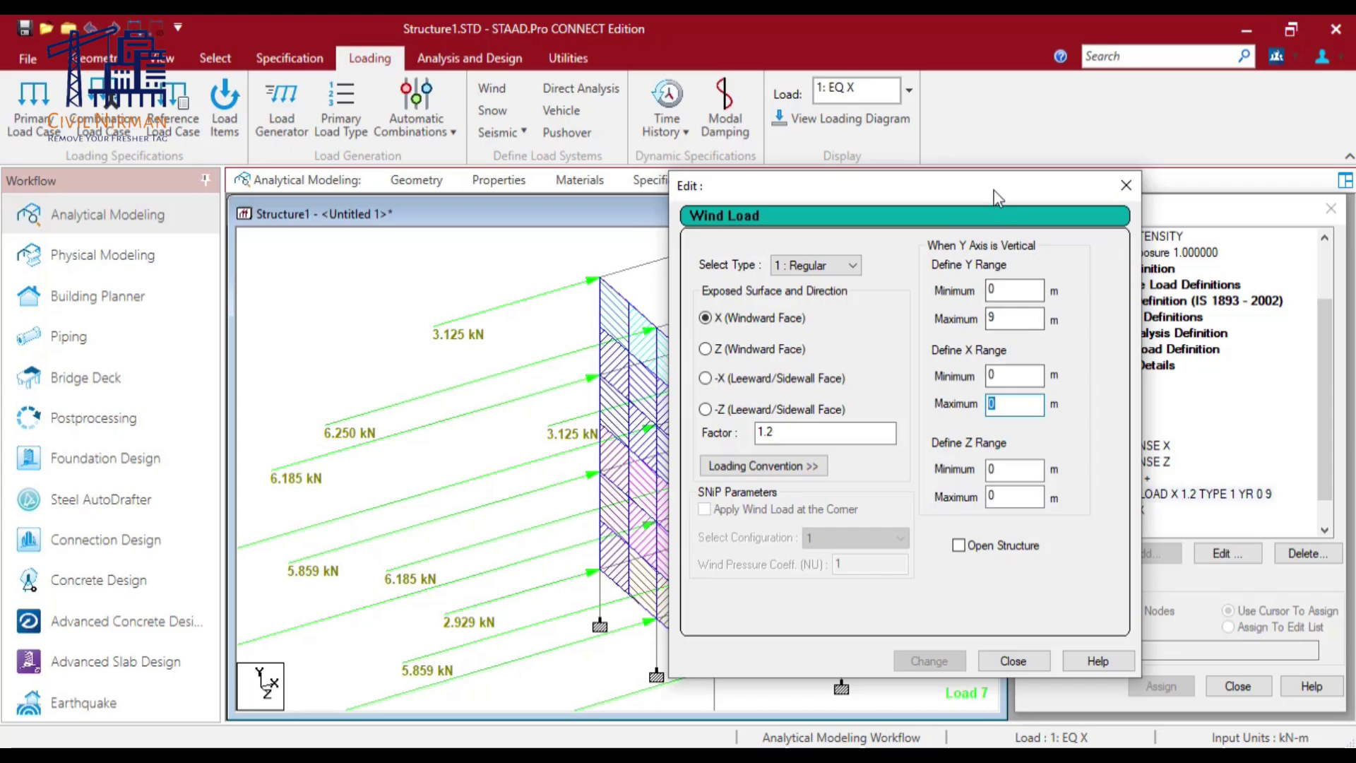
pyautogui.moveTo(832, 185); pyautogui.dragTo(1005, 178)
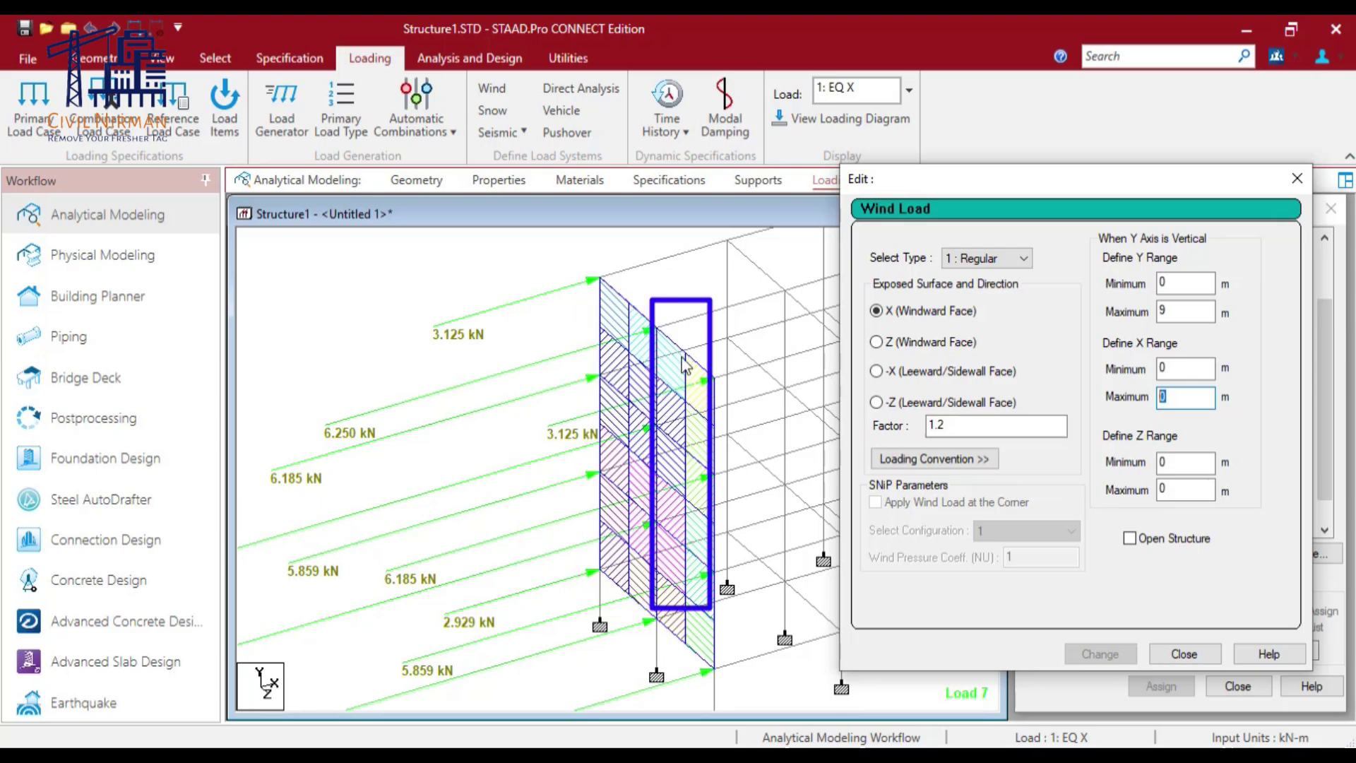
# Activate the nodes cursor and check the coordinates of the top nodes along the windward face
pyautogui.rightClick(450, 253)
pyautogui.moveTo(537, 348)
pyautogui.click(735, 348)
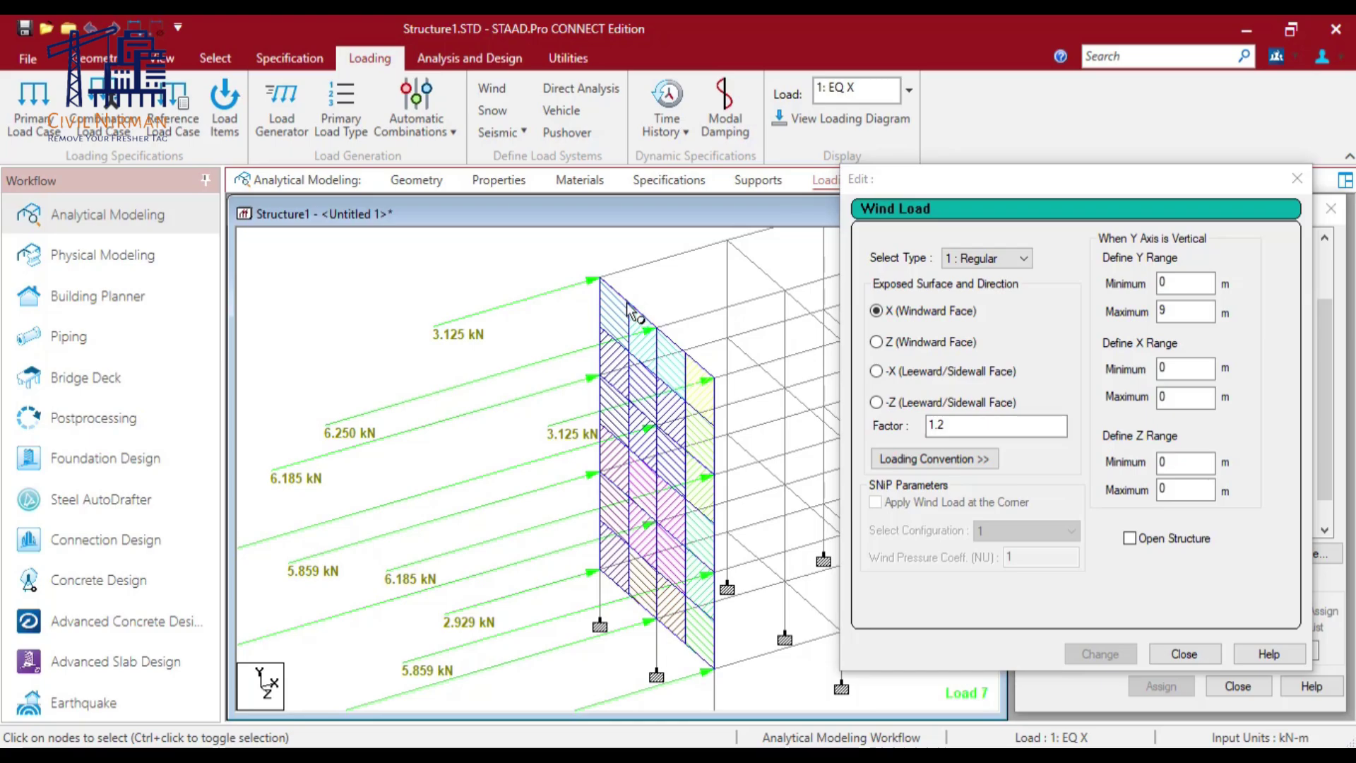
pyautogui.click(600, 276)
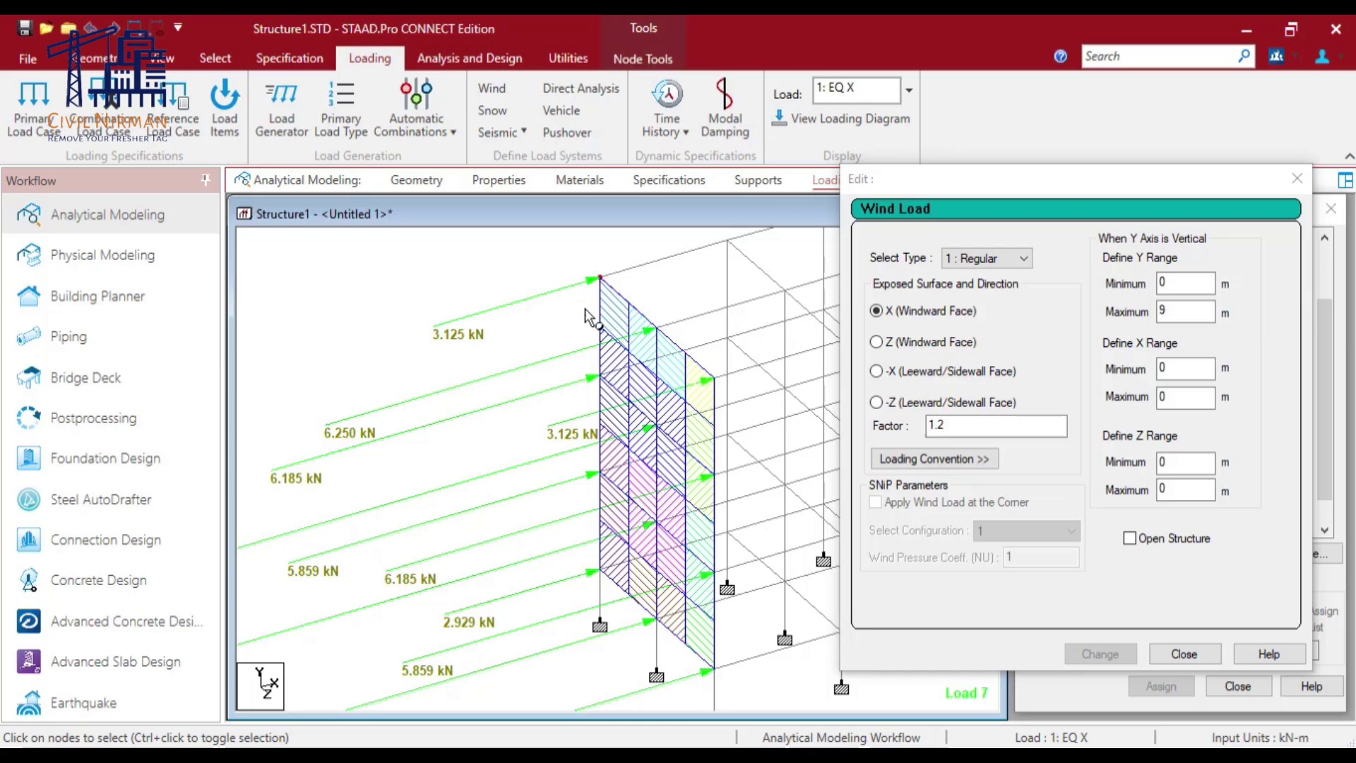
pyautogui.moveTo(660, 385)
pyautogui.mouseDown()
pyautogui.moveTo(708, 445)
pyautogui.moveTo(731, 438)
pyautogui.mouseUp()
pyautogui.click(657, 329)
pyautogui.click(712, 380)
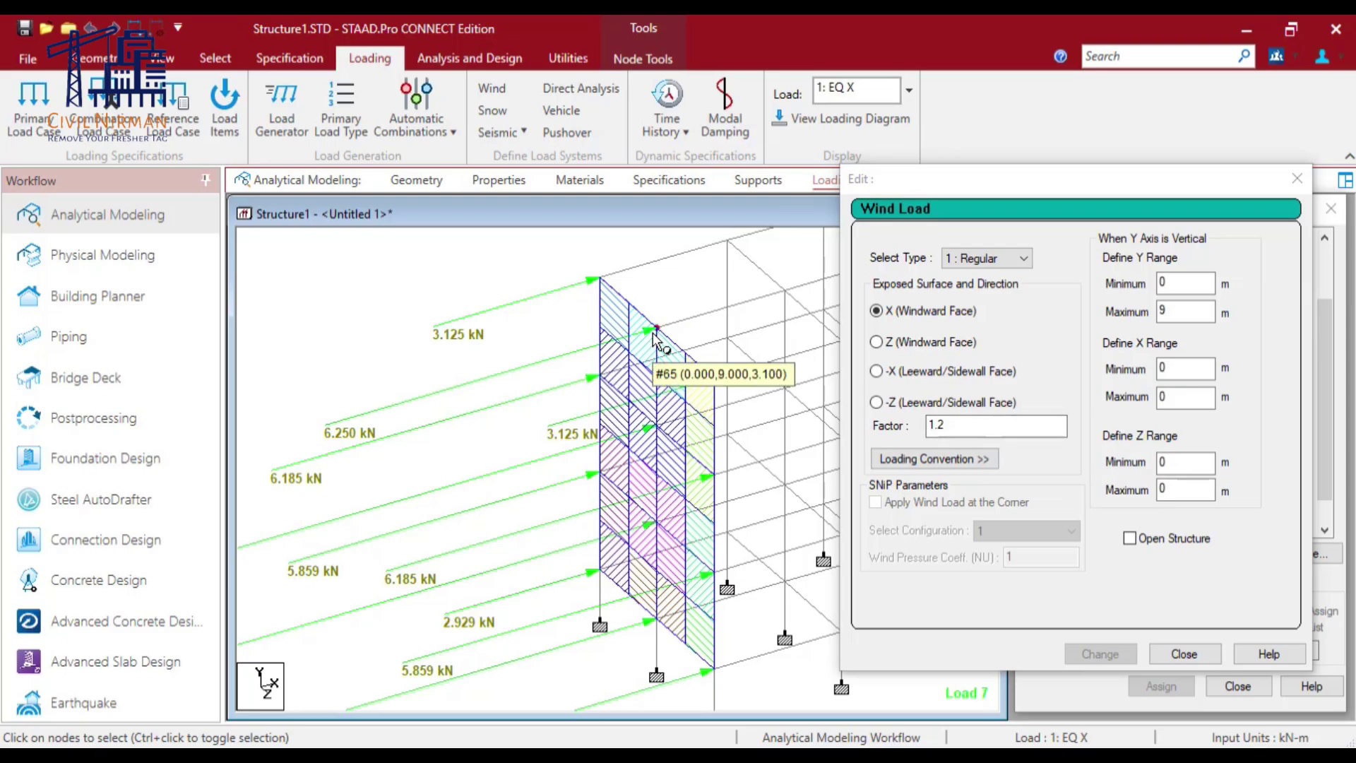
# Limit the WIND X + wind load to a Z range of 3.1 to 6.2 m, keeping the existing result files
pyautogui.doubleClick(1162, 462)
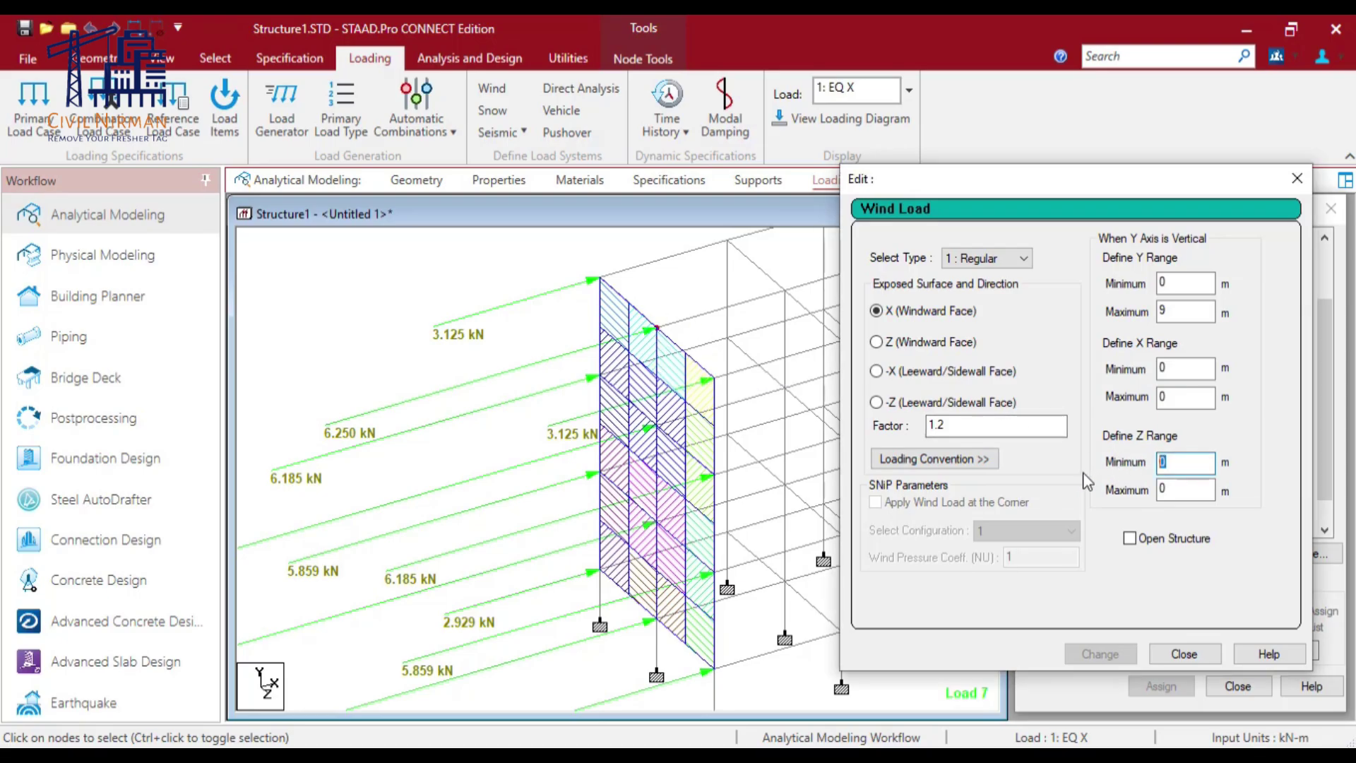
pyautogui.write('3.1')
pyautogui.press('Tab')
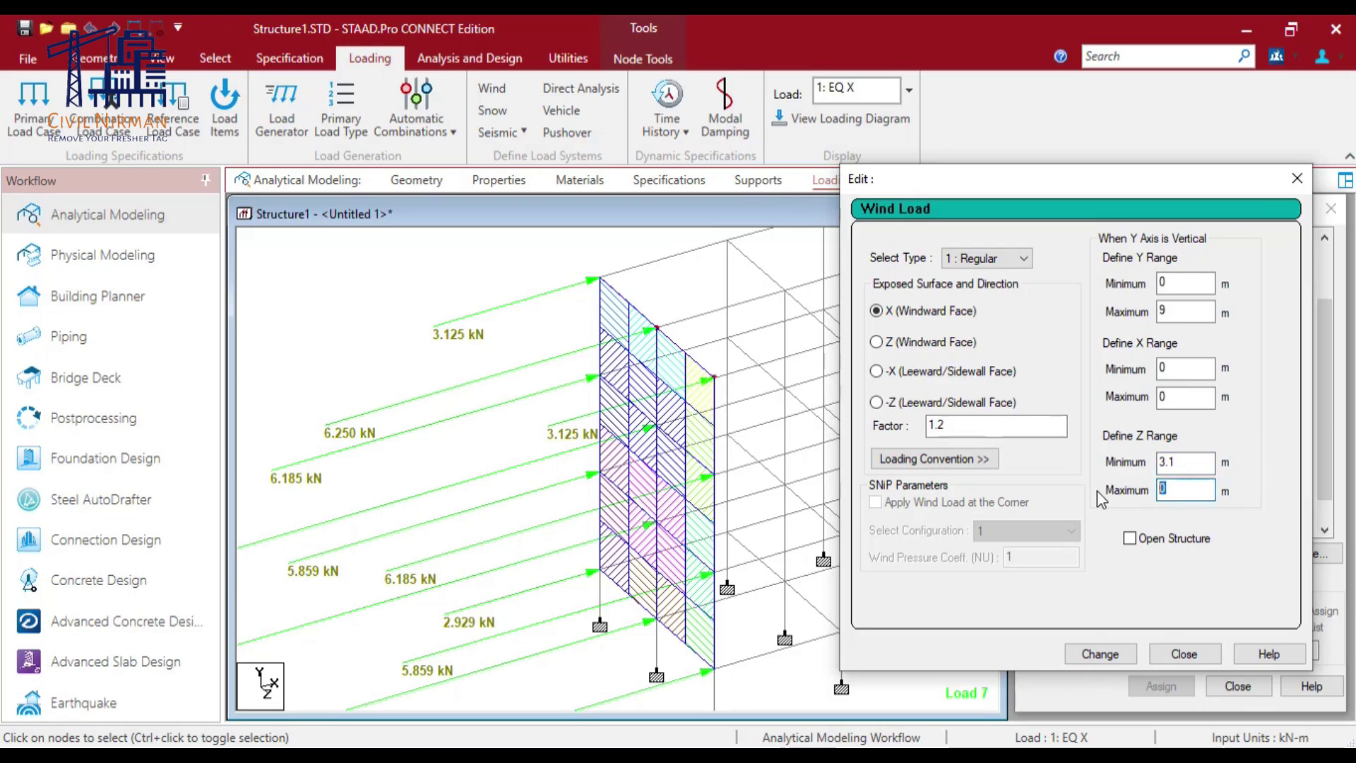
pyautogui.write('6.2')
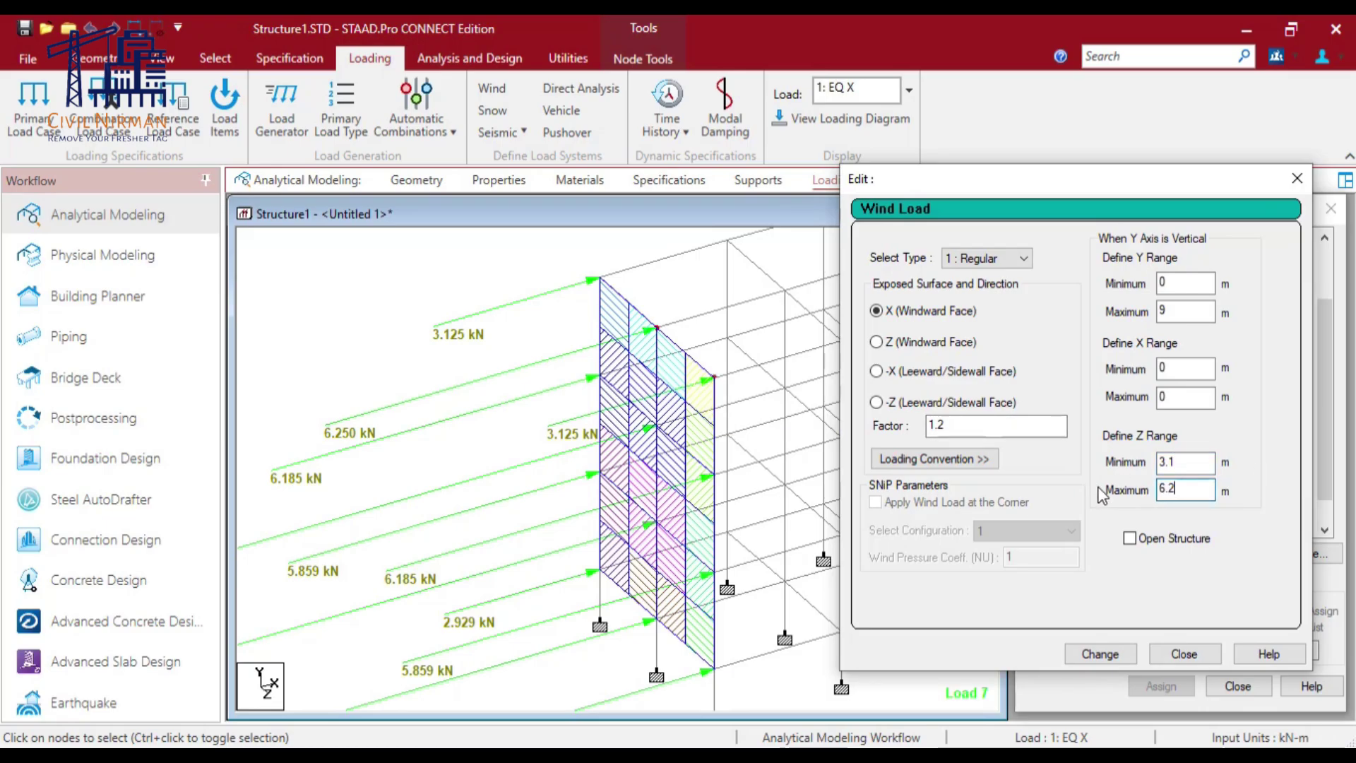
pyautogui.click(1099, 654)
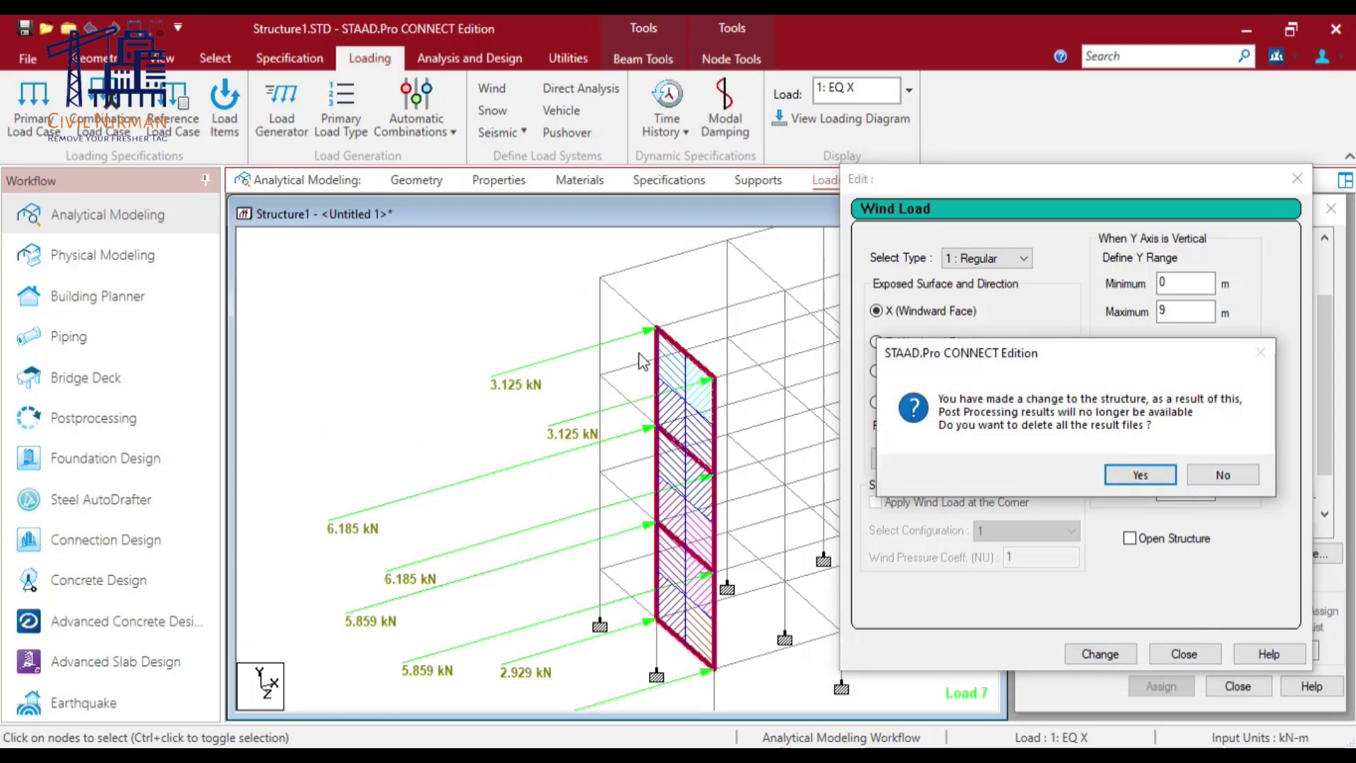
pyautogui.click(1219, 475)
# Reset the wind load's Z range minimum and maximum to 0 m, apply it, and clear the selection
pyautogui.doubleClick(1172, 462)
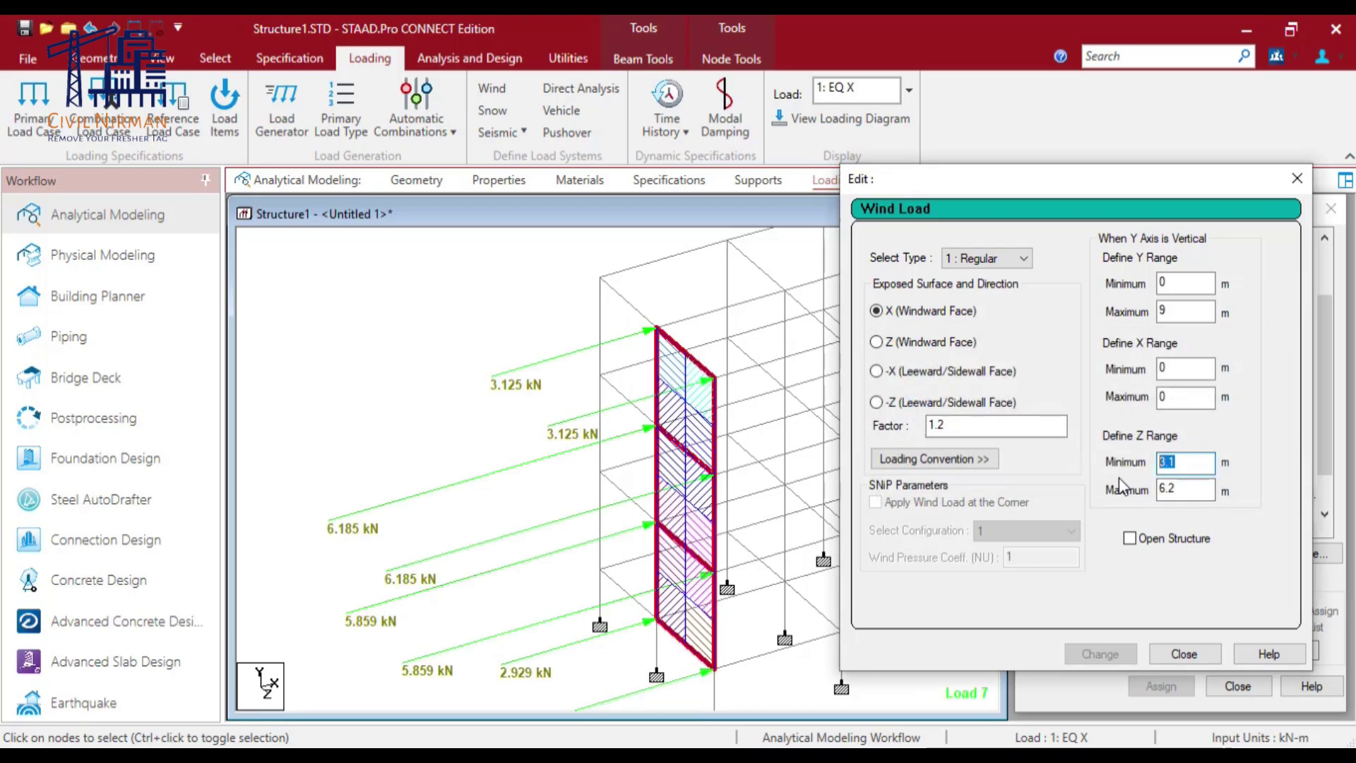
pyautogui.write('0')
pyautogui.doubleClick(1176, 489)
pyautogui.write('0')
pyautogui.click(1101, 654)
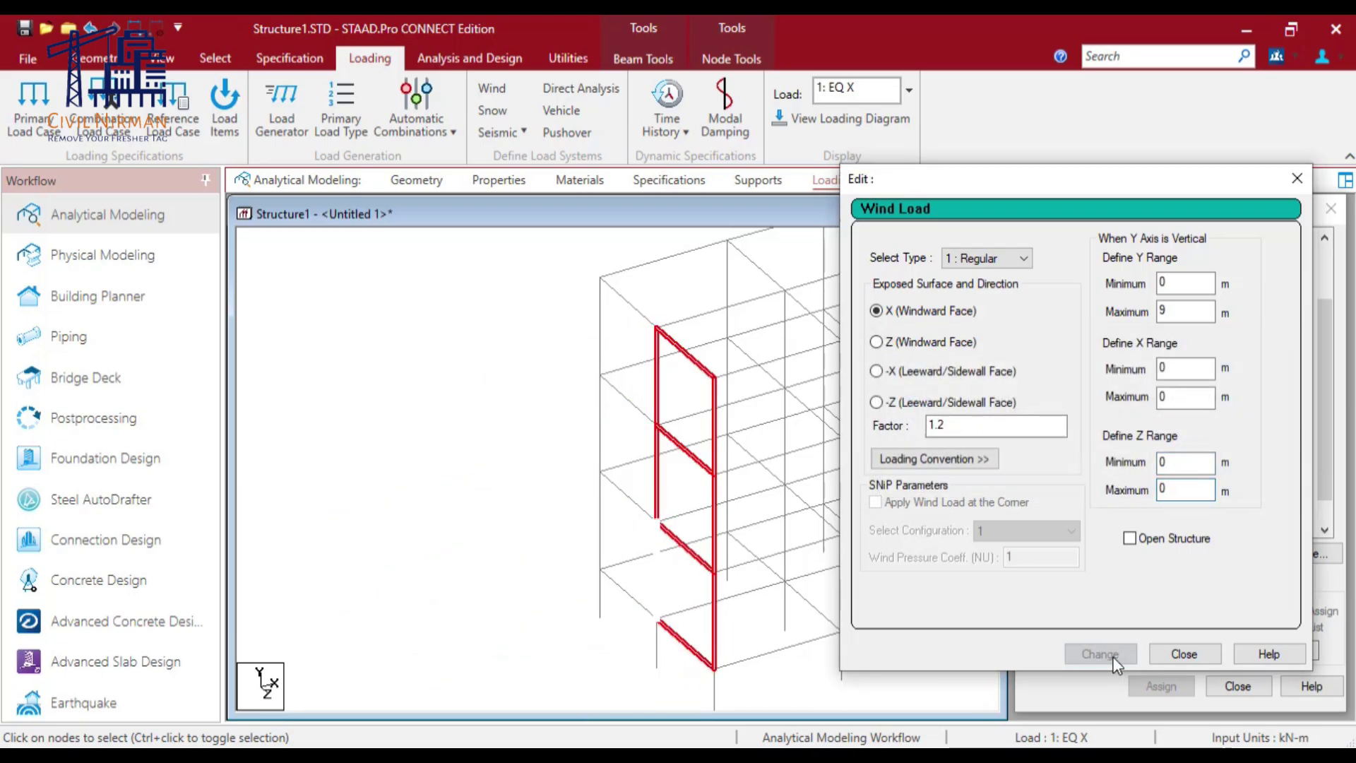
pyautogui.click(1184, 653)
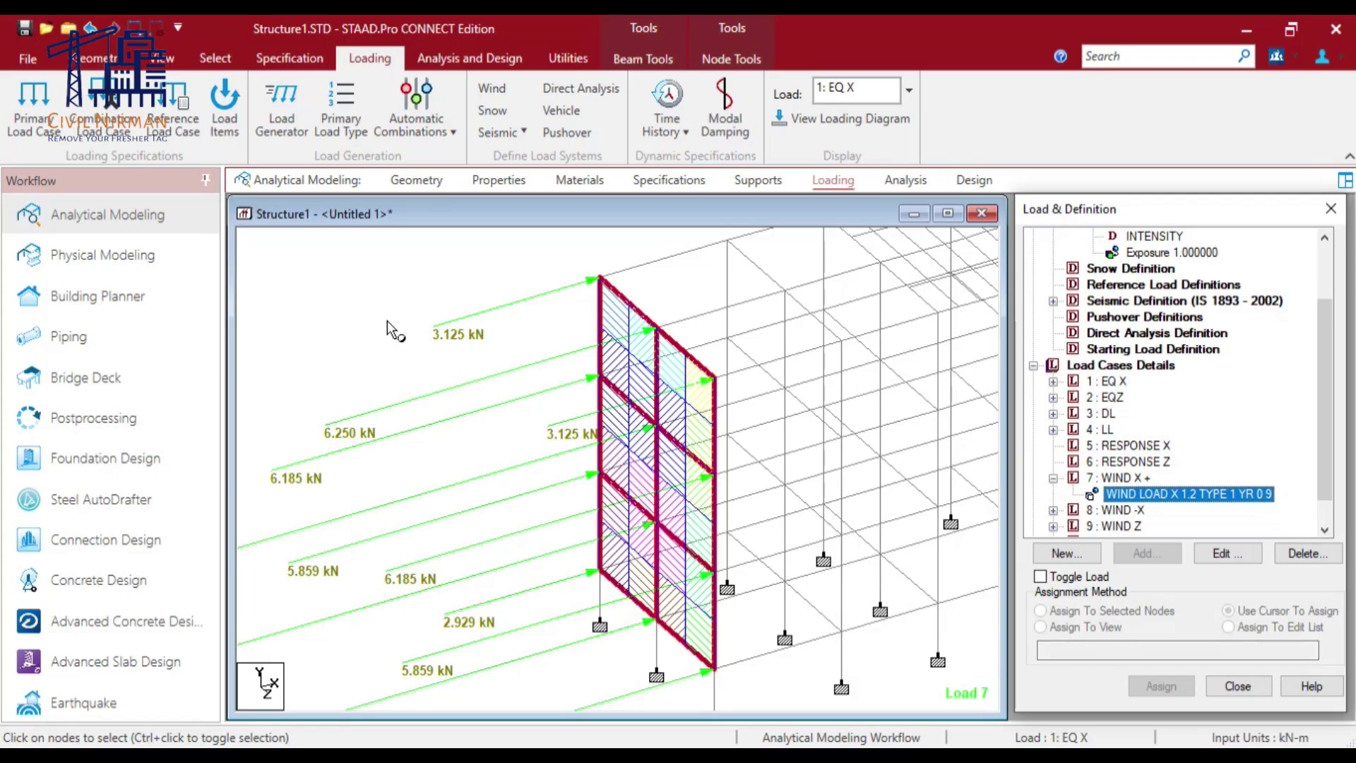
pyautogui.click(366, 326)
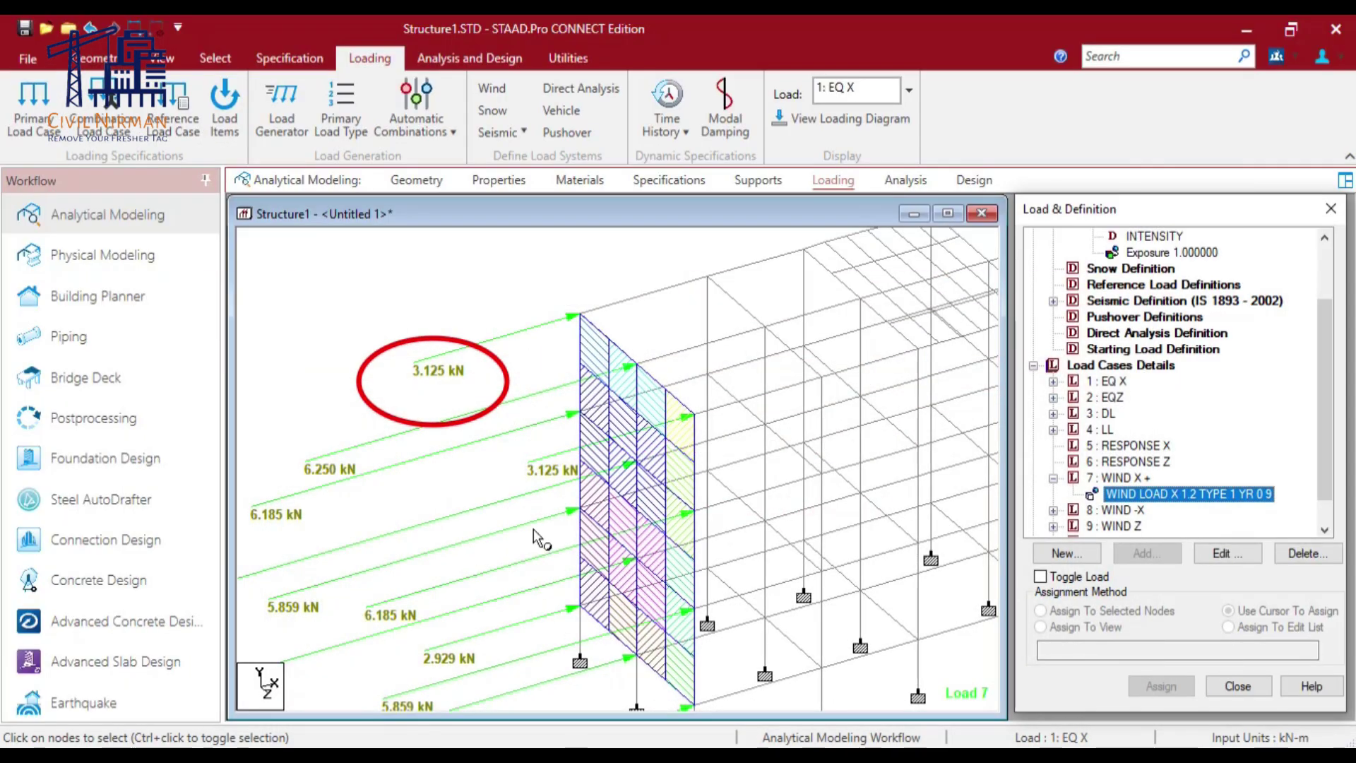
# Measure the distances from the windward face's top corner node to the adjacent top node and to the node below
pyautogui.click(469, 263)
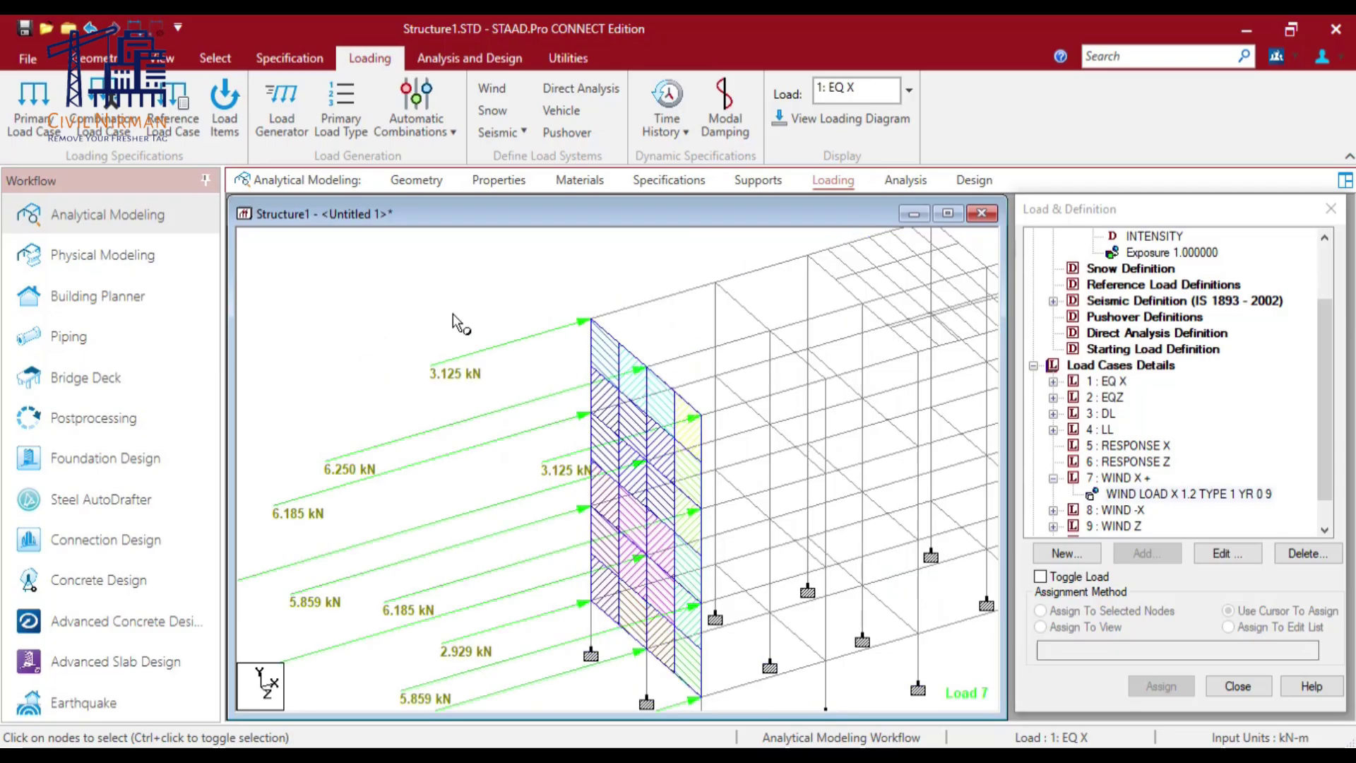
pyautogui.click(136, 28)
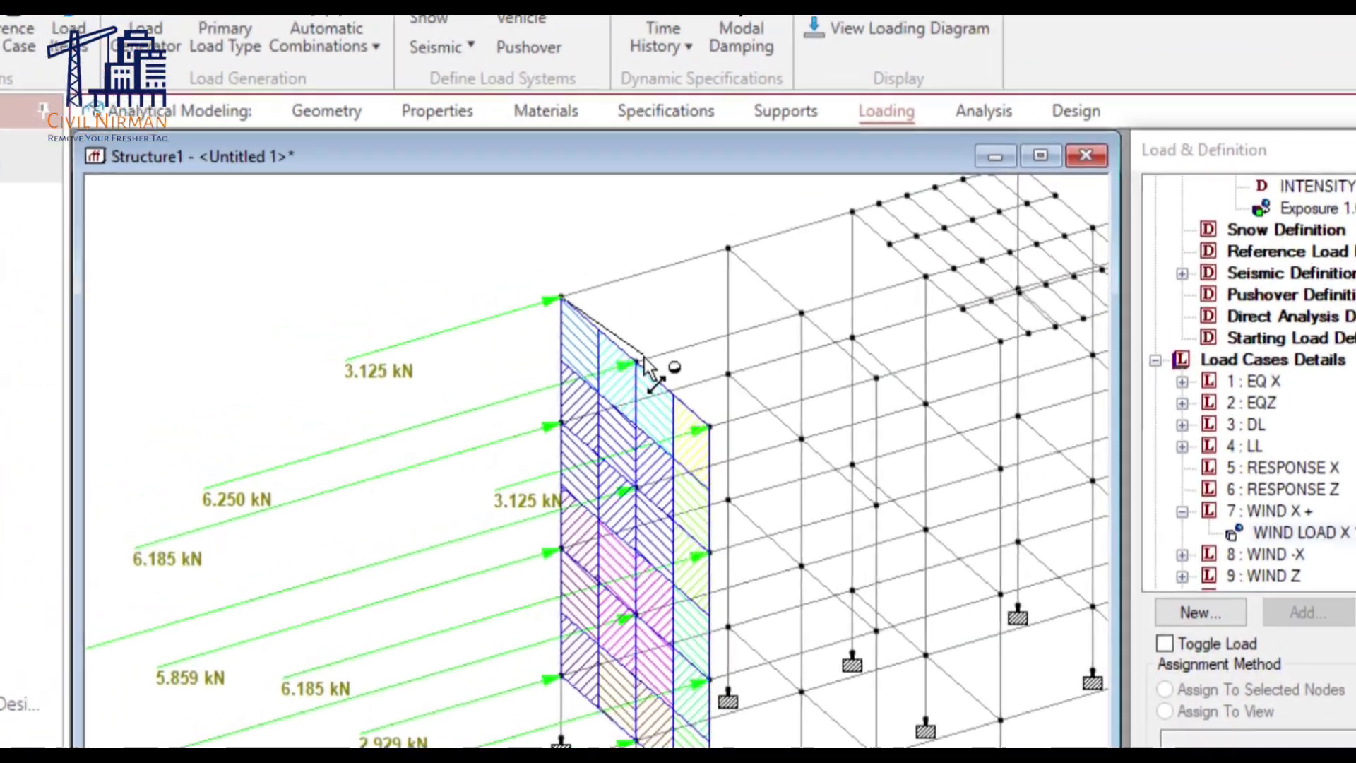
pyautogui.click(591, 320)
pyautogui.click(547, 292)
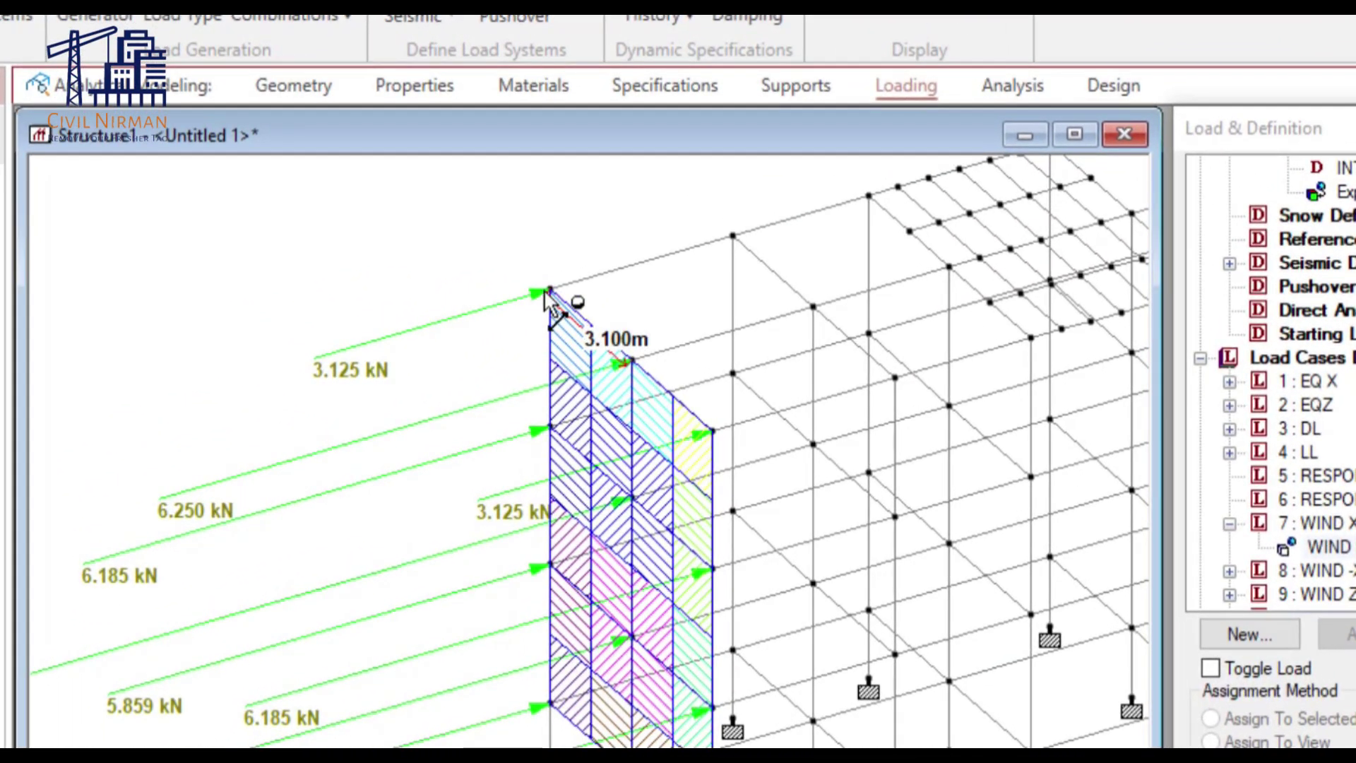
pyautogui.click(545, 429)
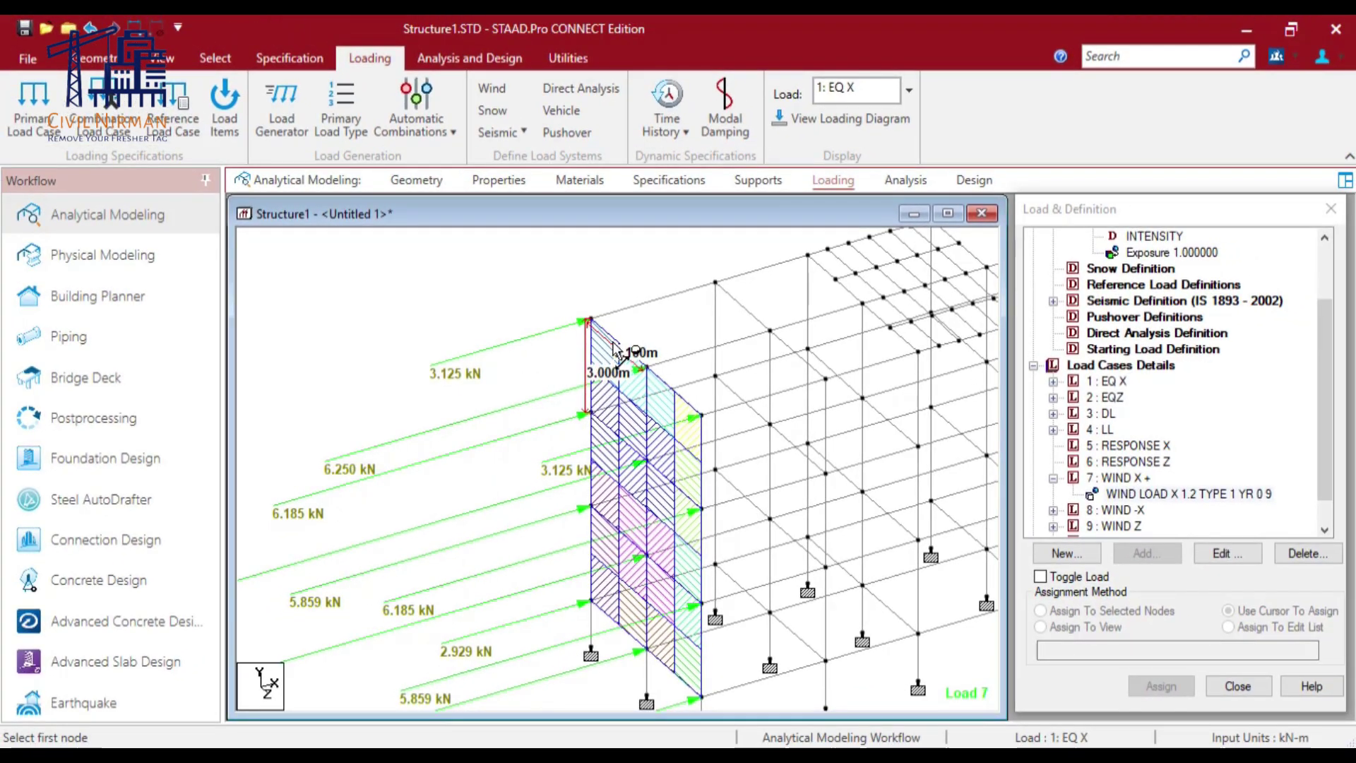
# Check the factor of the WIND X + wind load and the intensity-versus-height table of the WIND 1 definition
pyautogui.doubleClick(1133, 493)
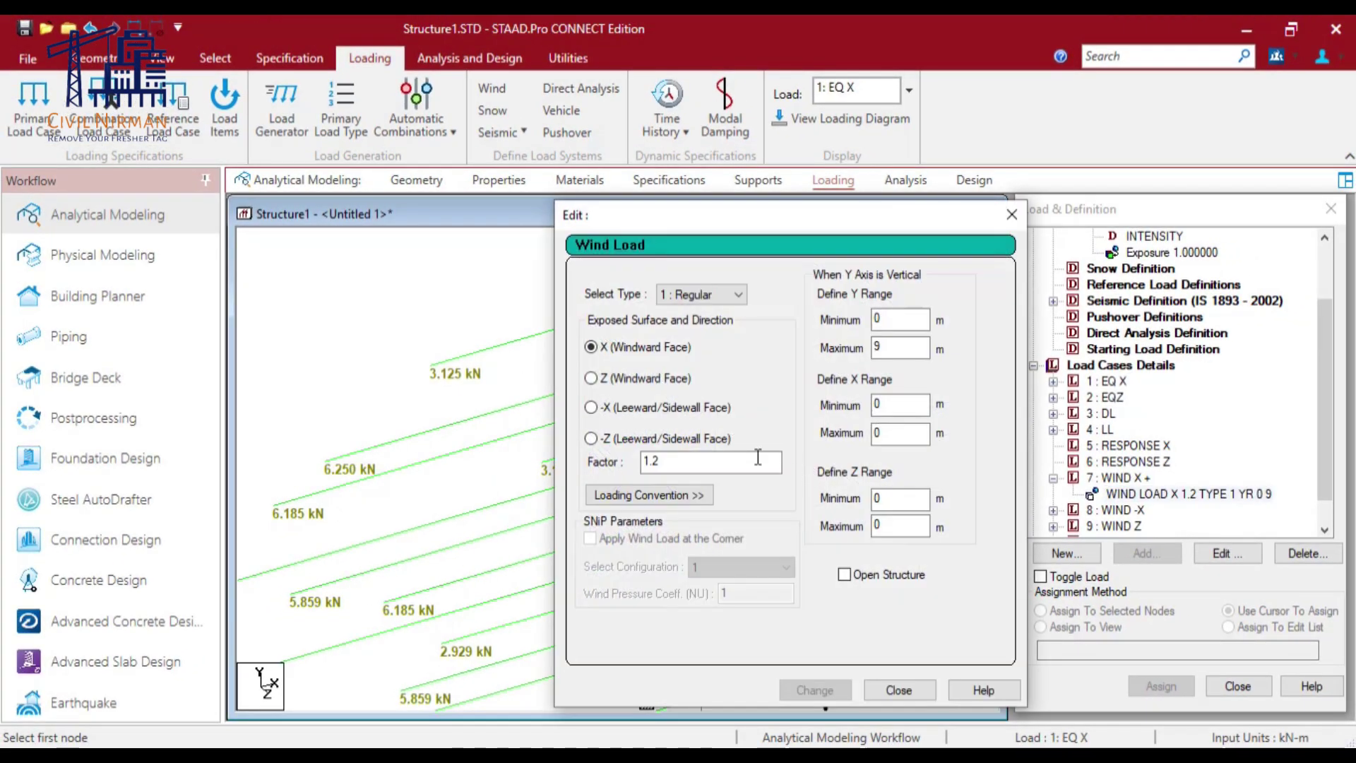
pyautogui.doubleClick(653, 460)
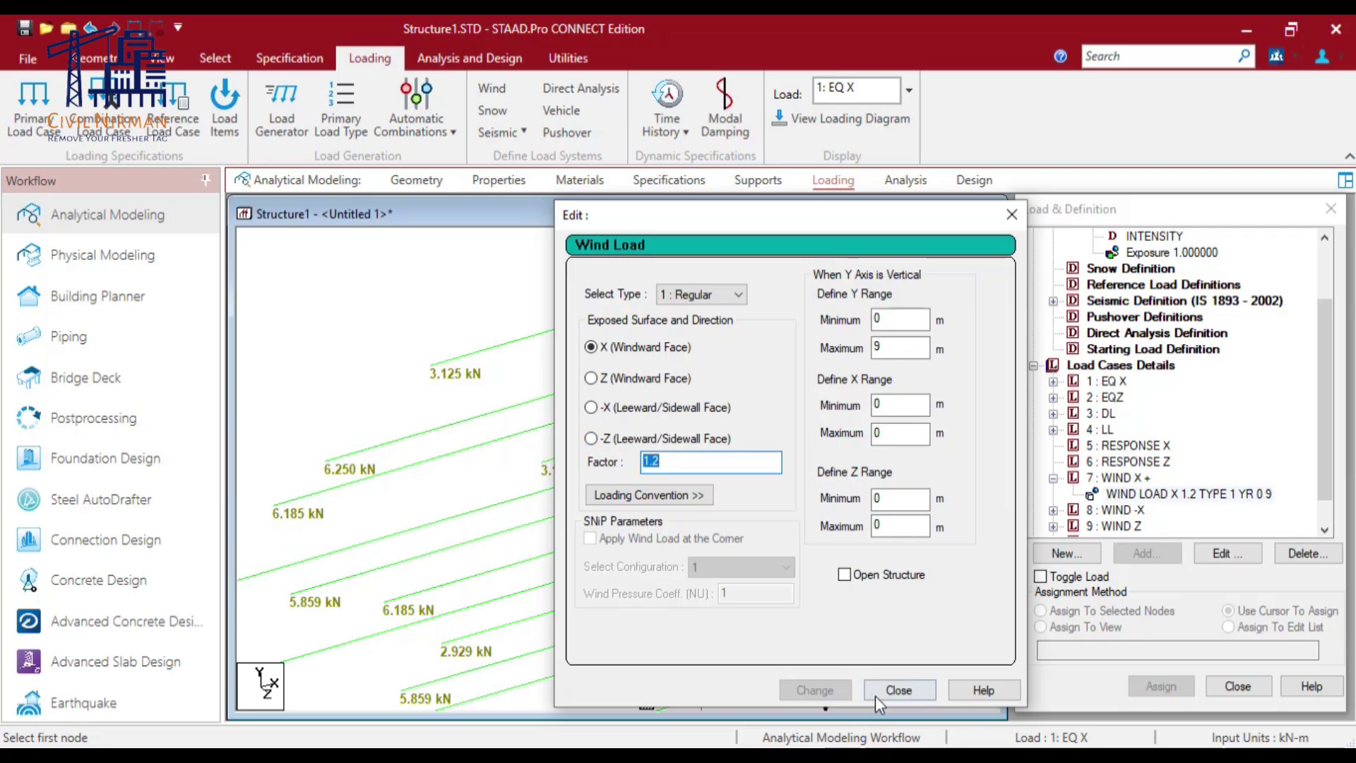
pyautogui.click(908, 690)
pyautogui.scroll(2, 1139, 302)
pyautogui.doubleClick(1151, 301)
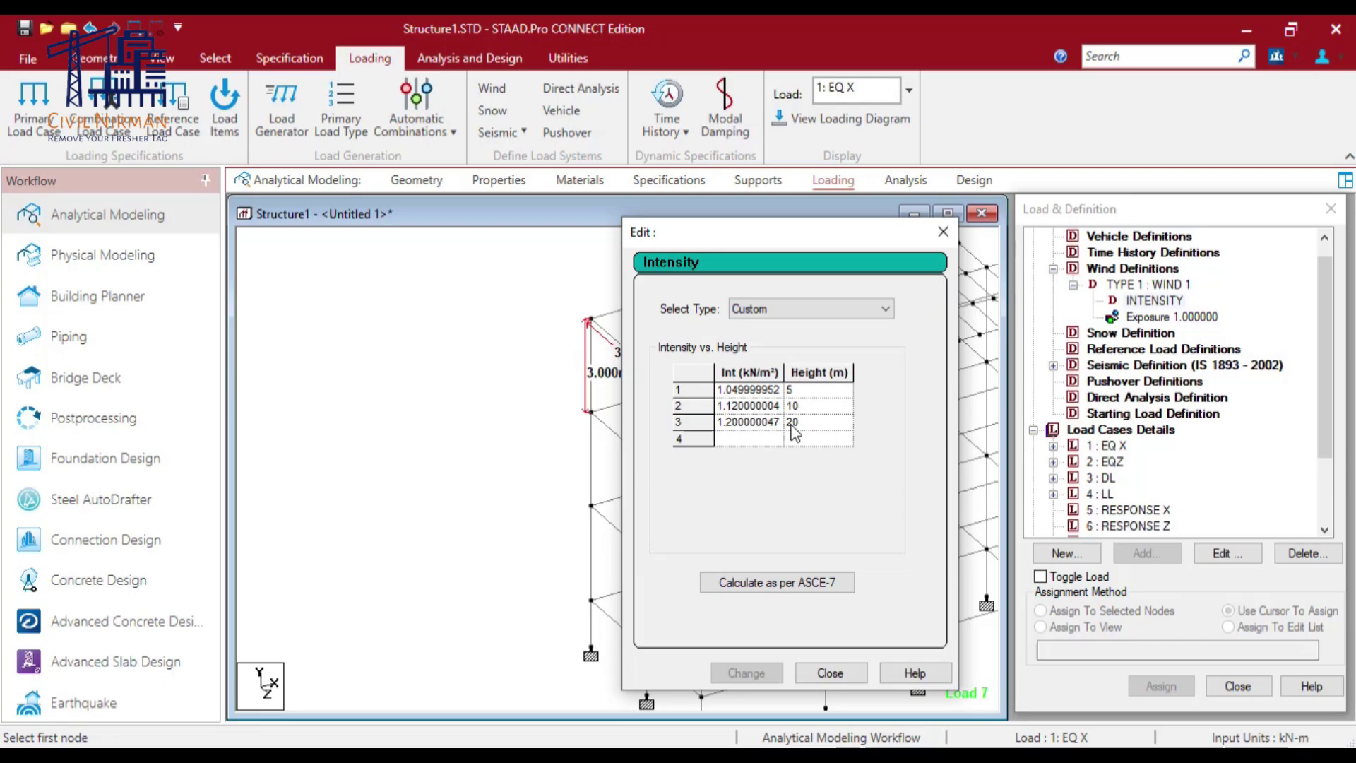
pyautogui.click(831, 673)
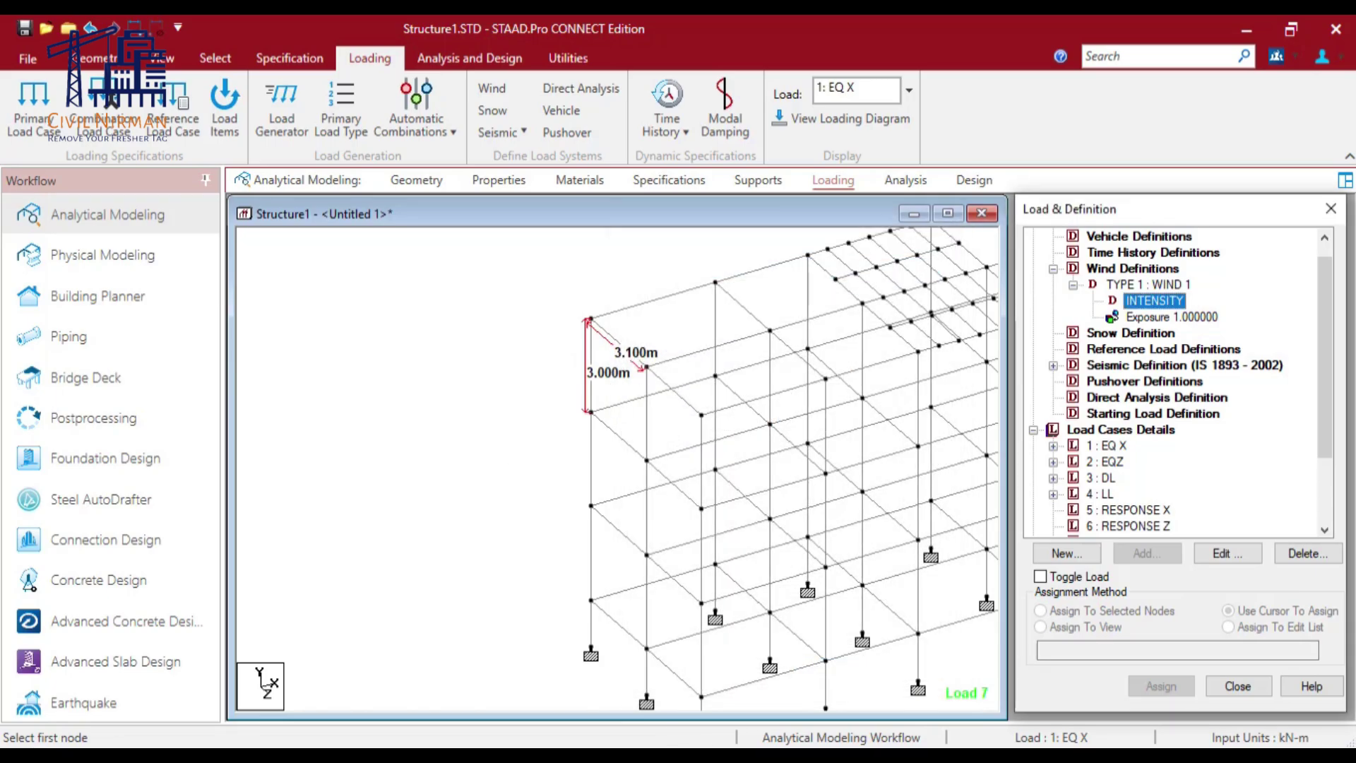
# Review the joint load formula in PowerPoint, and check the assigned exposure and the WIND X + load factor in STAAD.Pro
pyautogui.click(569, 632)
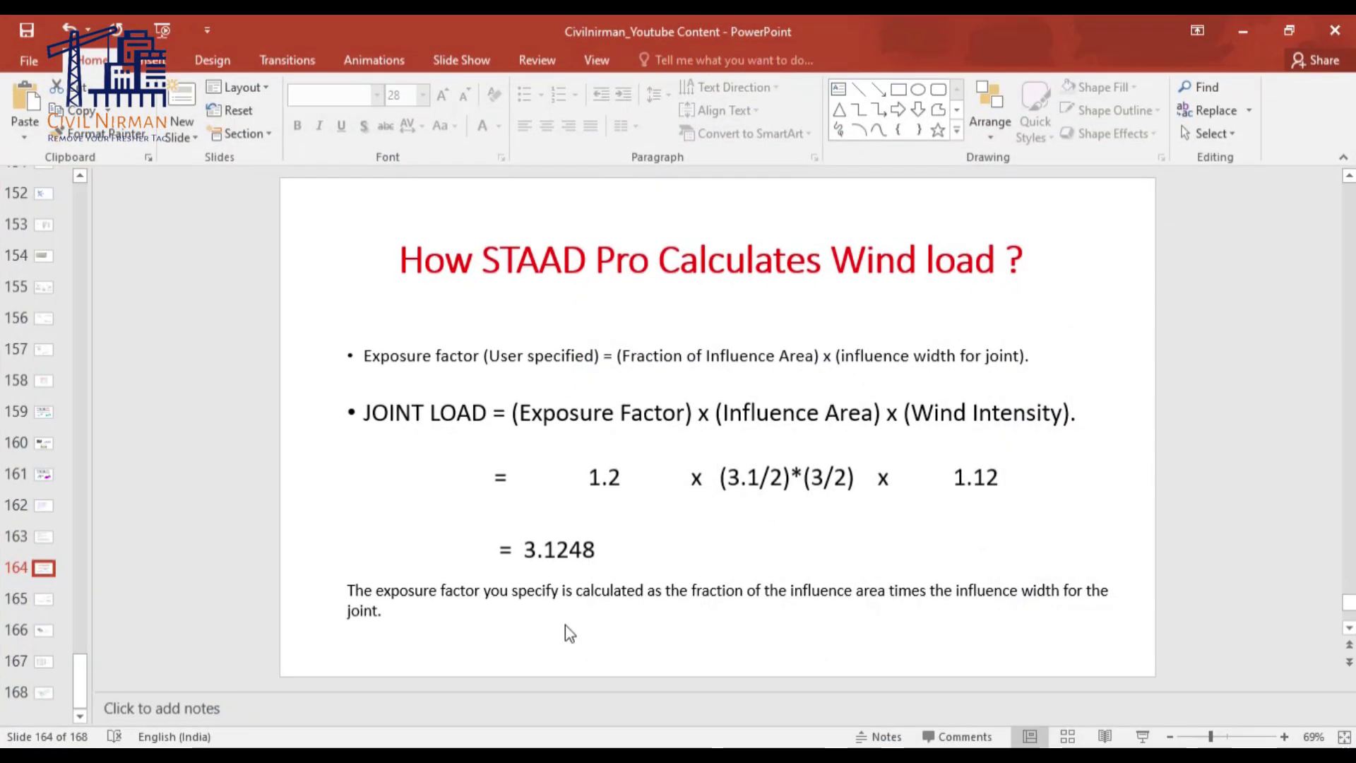
pyautogui.click(1142, 736)
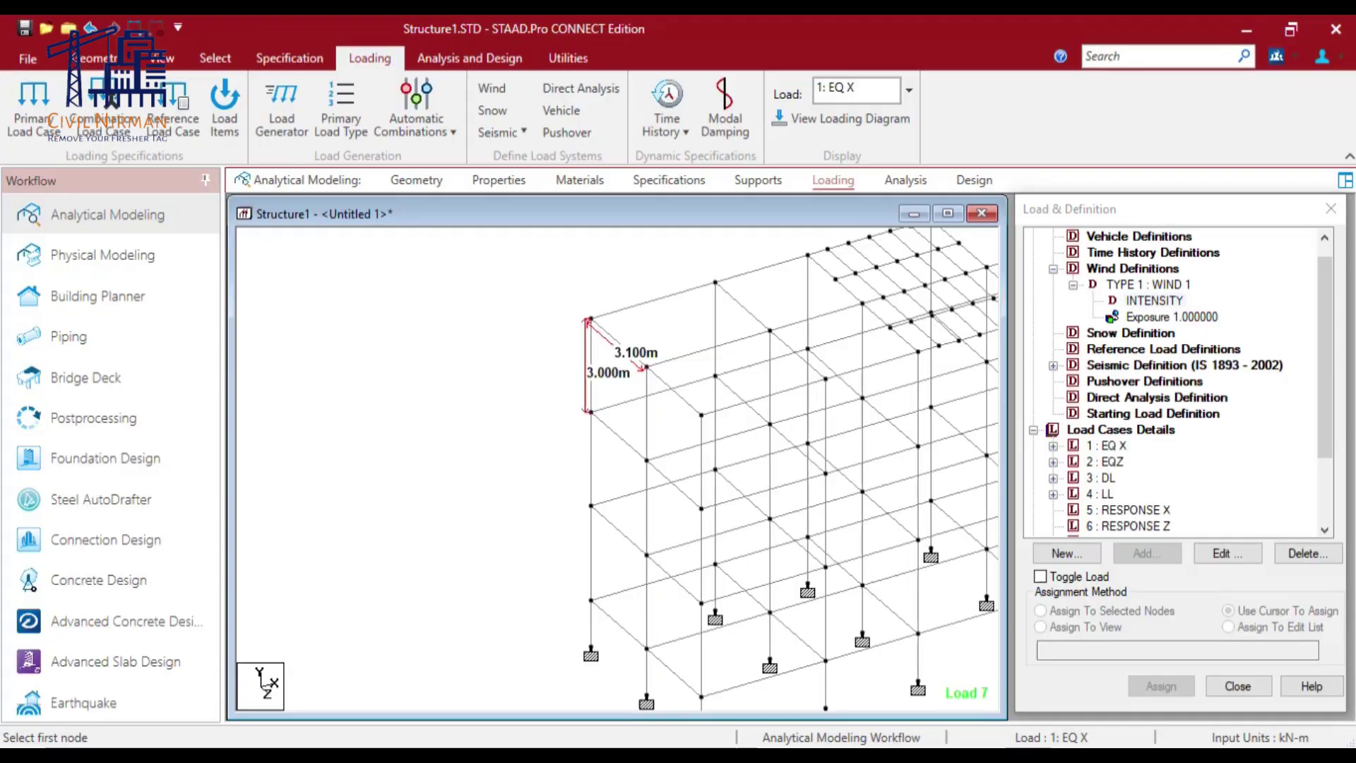
pyautogui.click(1153, 300)
pyautogui.click(1158, 316)
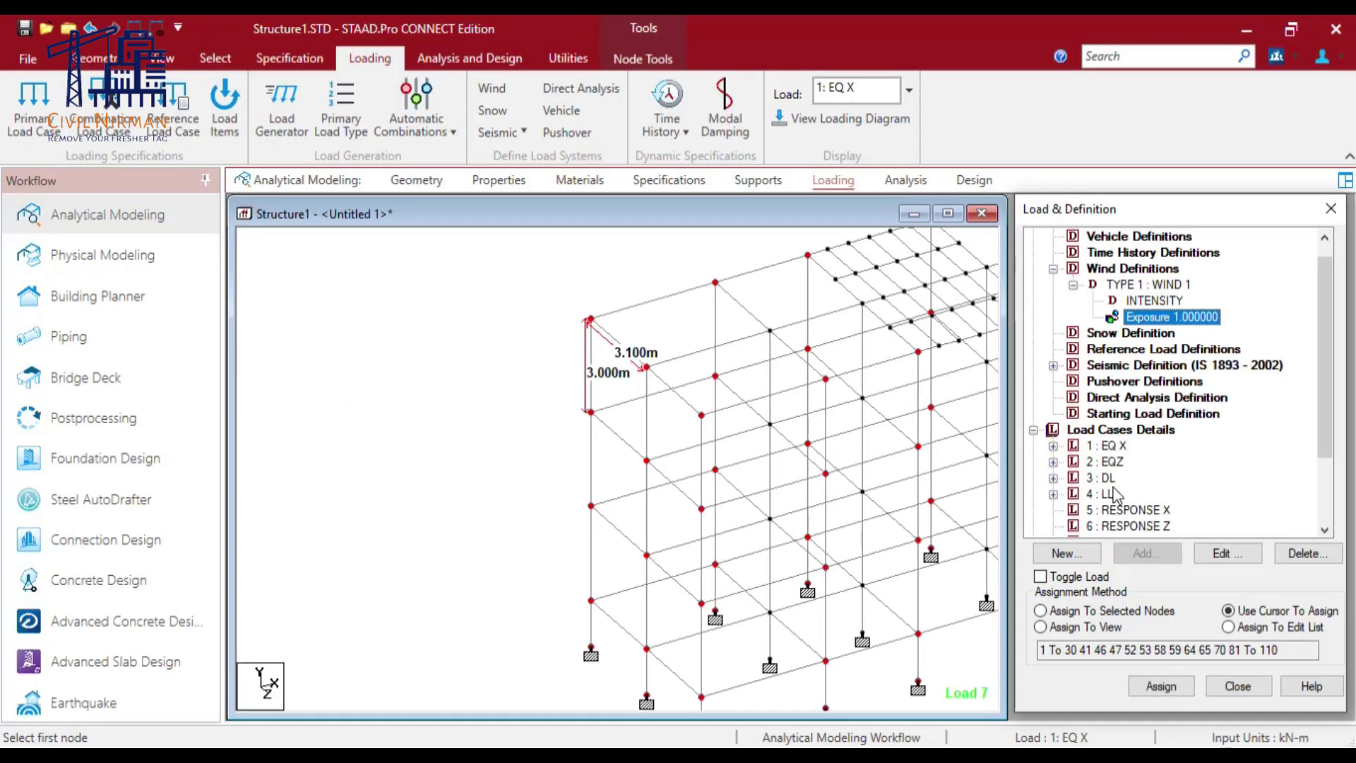
pyautogui.scroll(-2, 1059, 501)
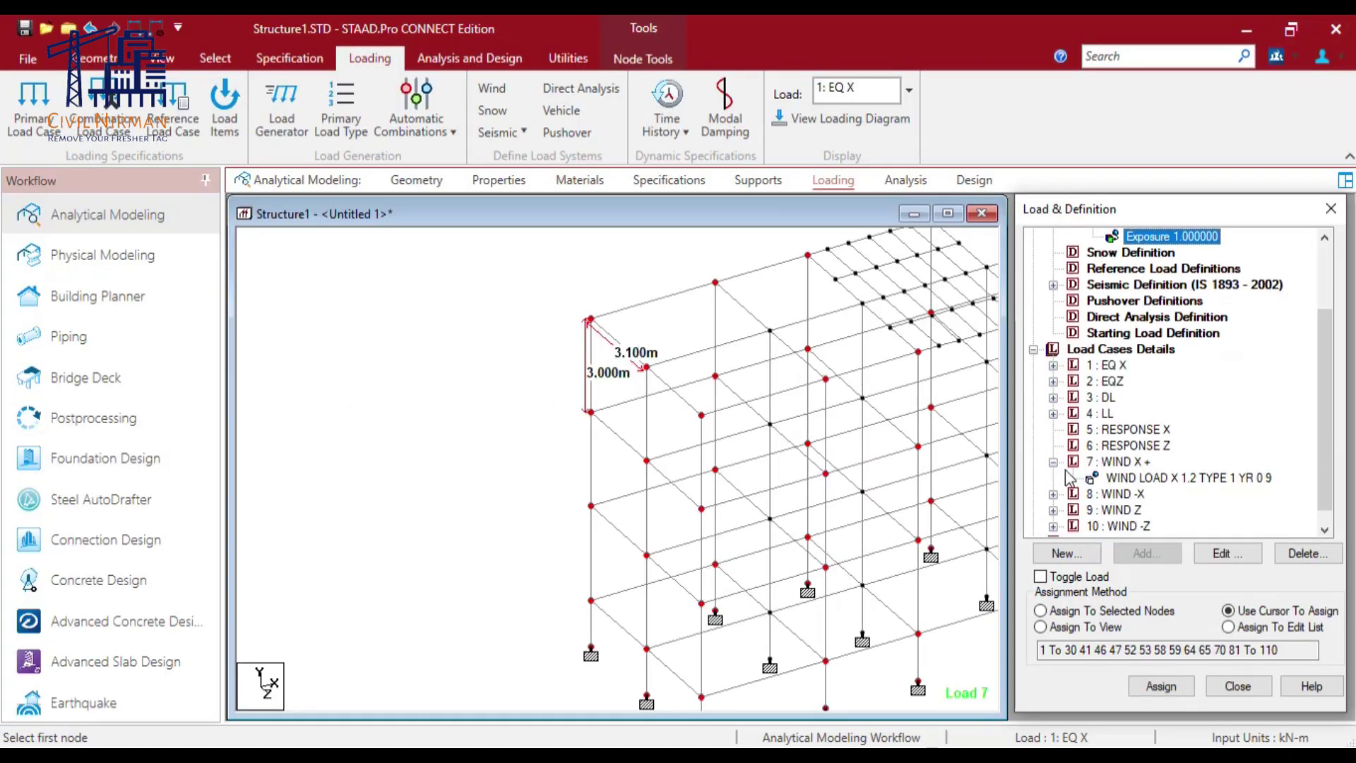
pyautogui.doubleClick(1125, 477)
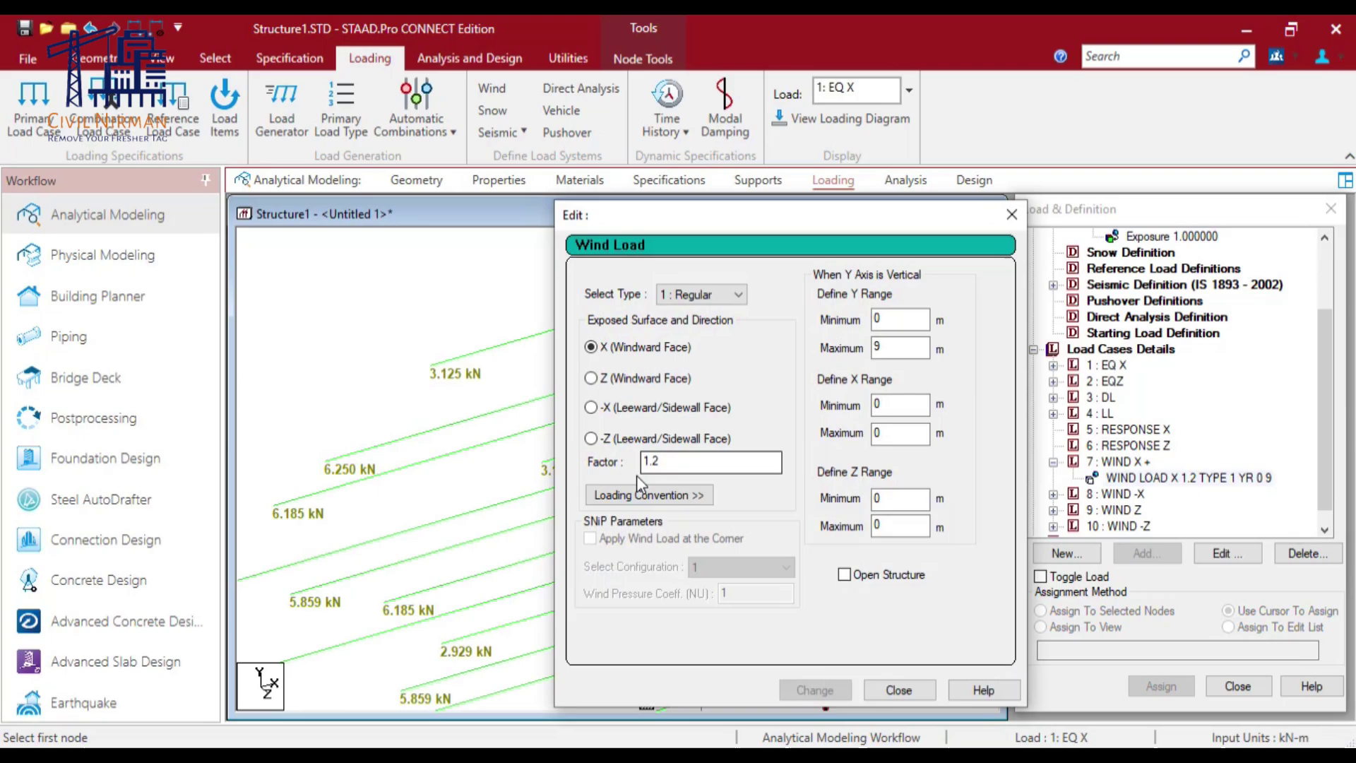
pyautogui.click(1011, 214)
# Compare the joint load calculation on the PowerPoint slide with the wind loads displayed on the STAAD.Pro frame
pyautogui.hotkey('alt', 'Tab')
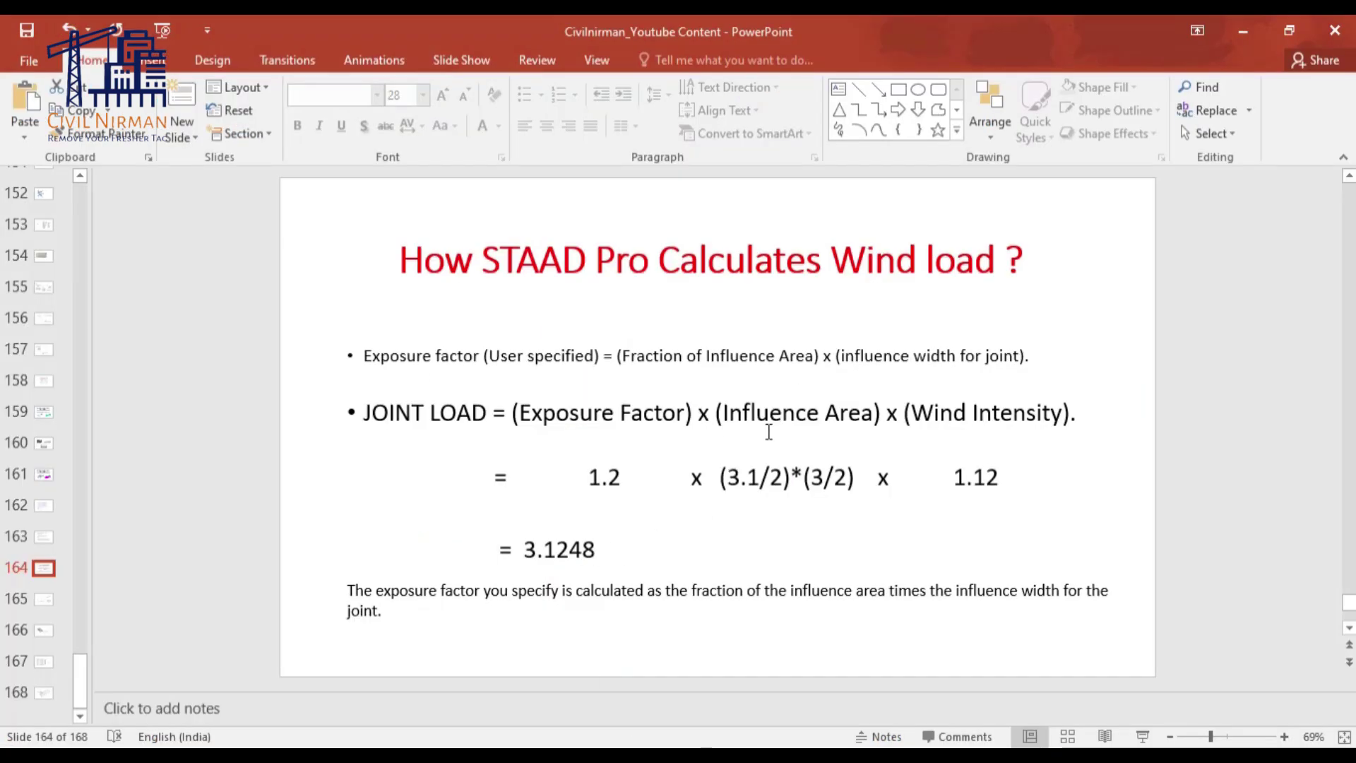
pyautogui.click(1237, 29)
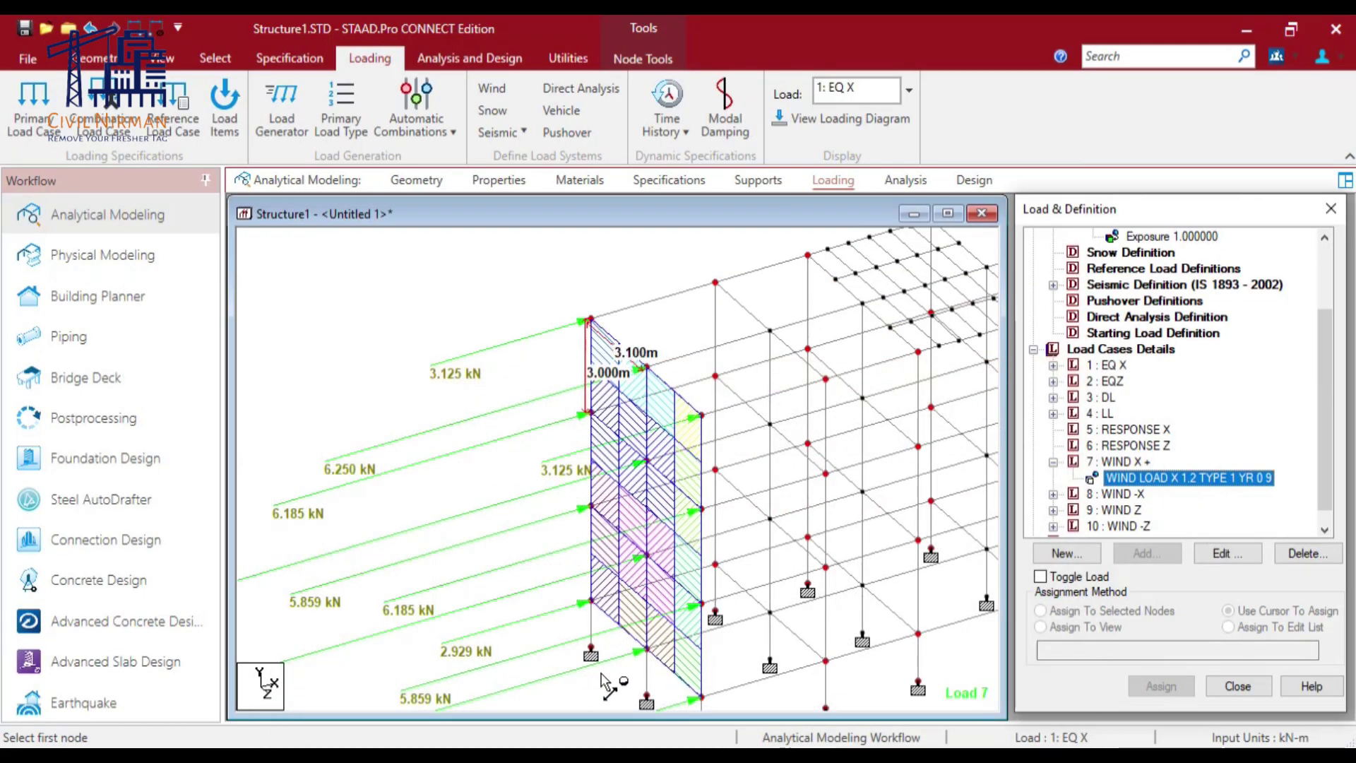
pyautogui.hotkey('alt', 'Tab')
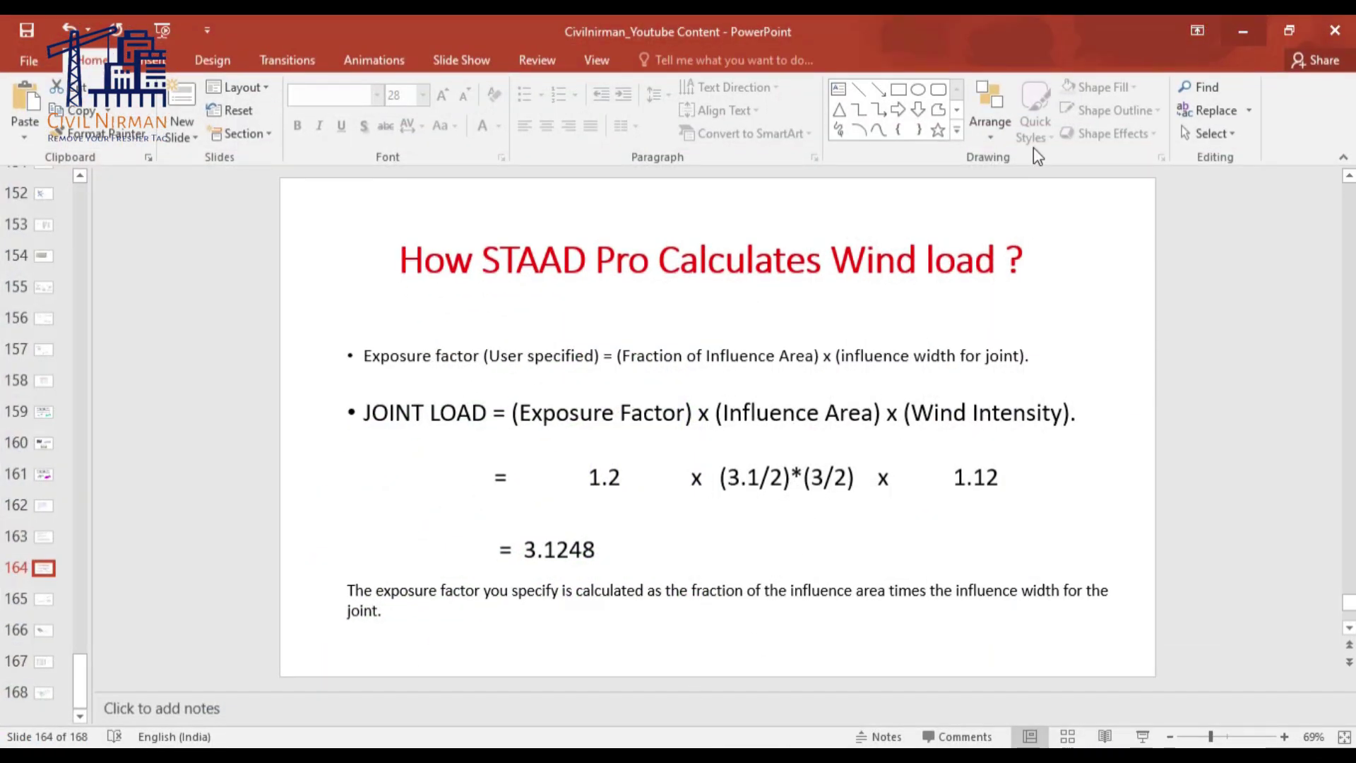
pyautogui.hotkey('alt', 'Tab')
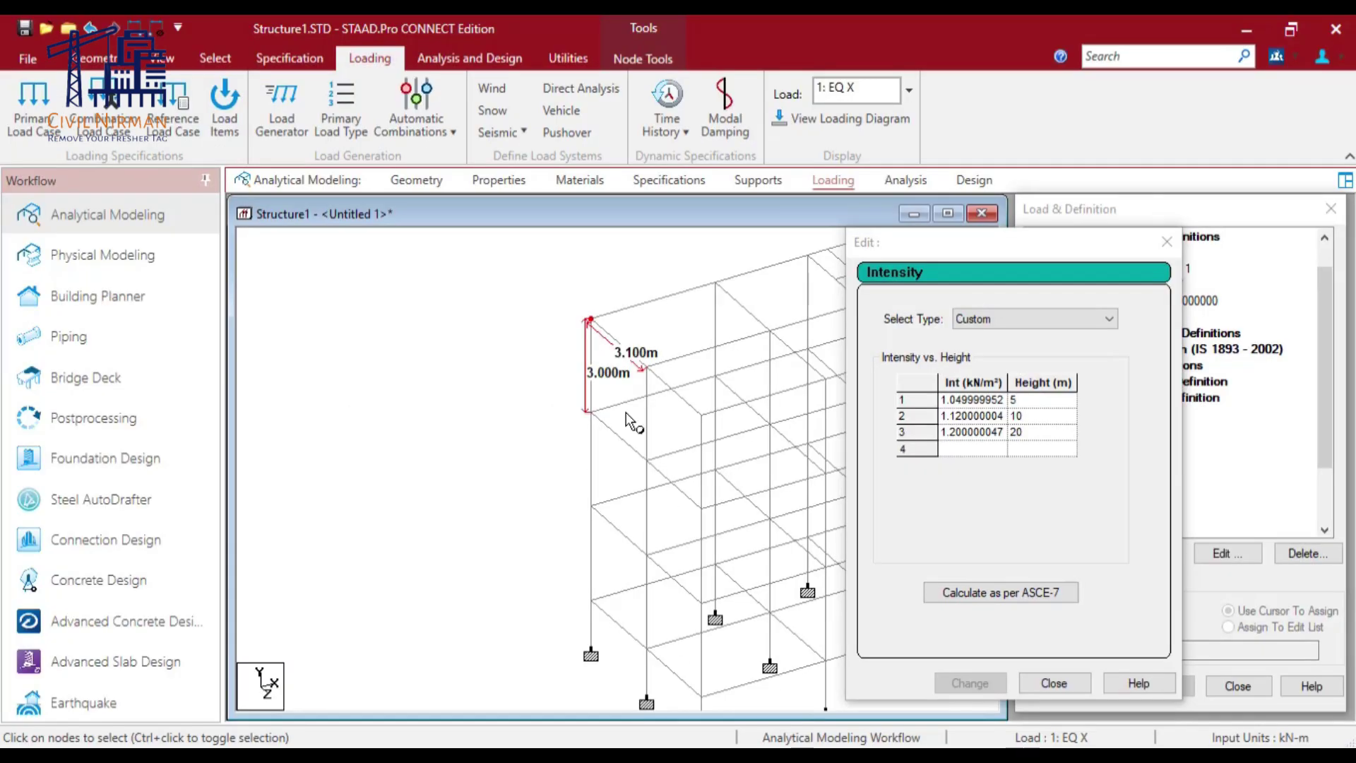
# Close the wind intensity table, display the WIND X + joint loads on the frame and clear the node selection
pyautogui.click(1051, 683)
pyautogui.scroll(-2, 1090, 503)
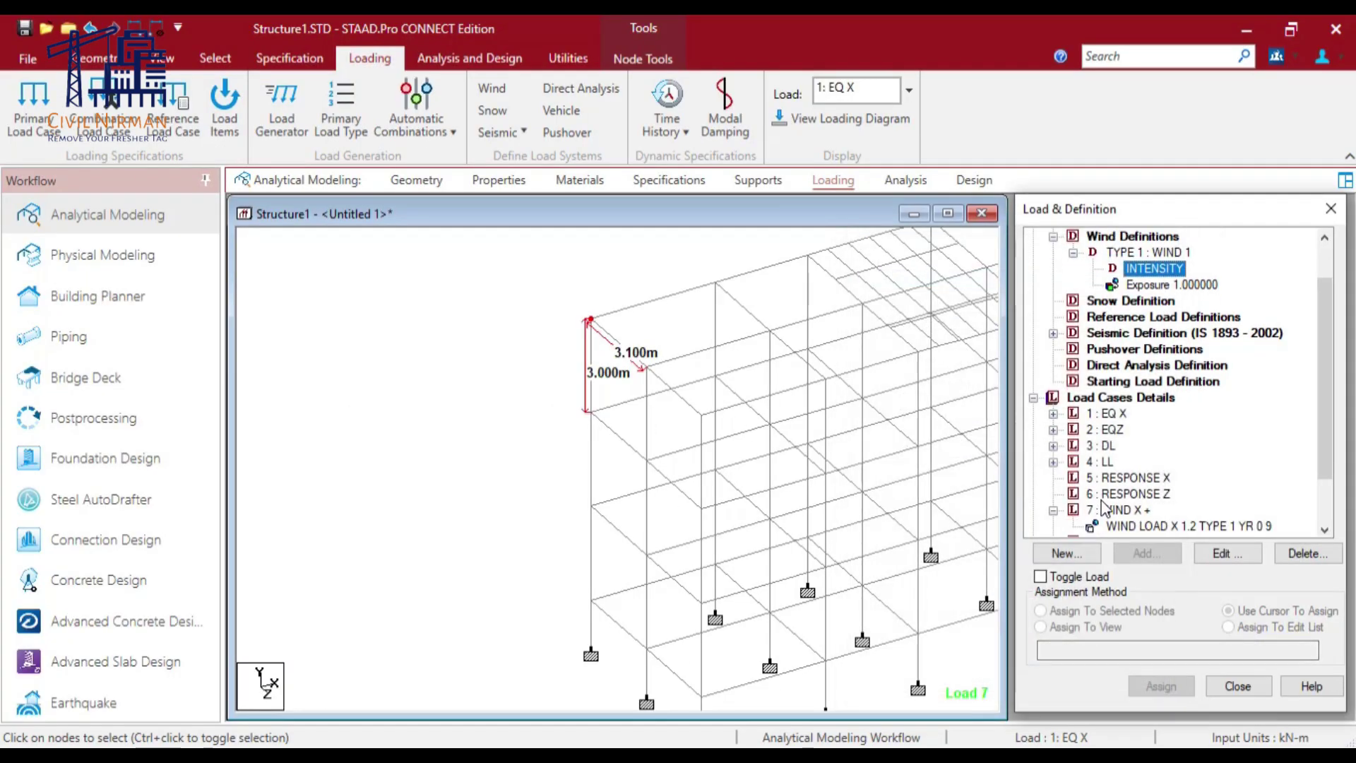
pyautogui.click(1125, 509)
pyautogui.click(471, 304)
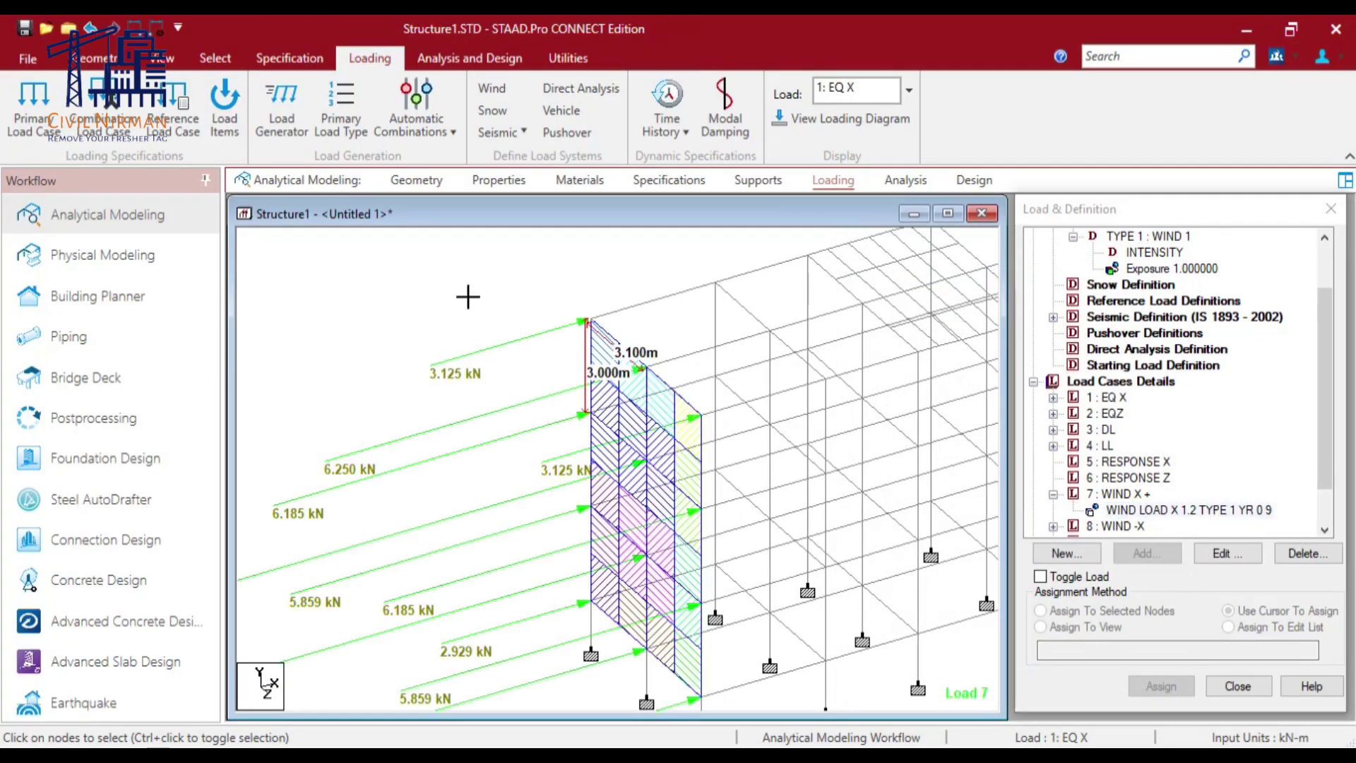
# Measure the distance between the second and third top nodes along the windward face
pyautogui.click(135, 28)
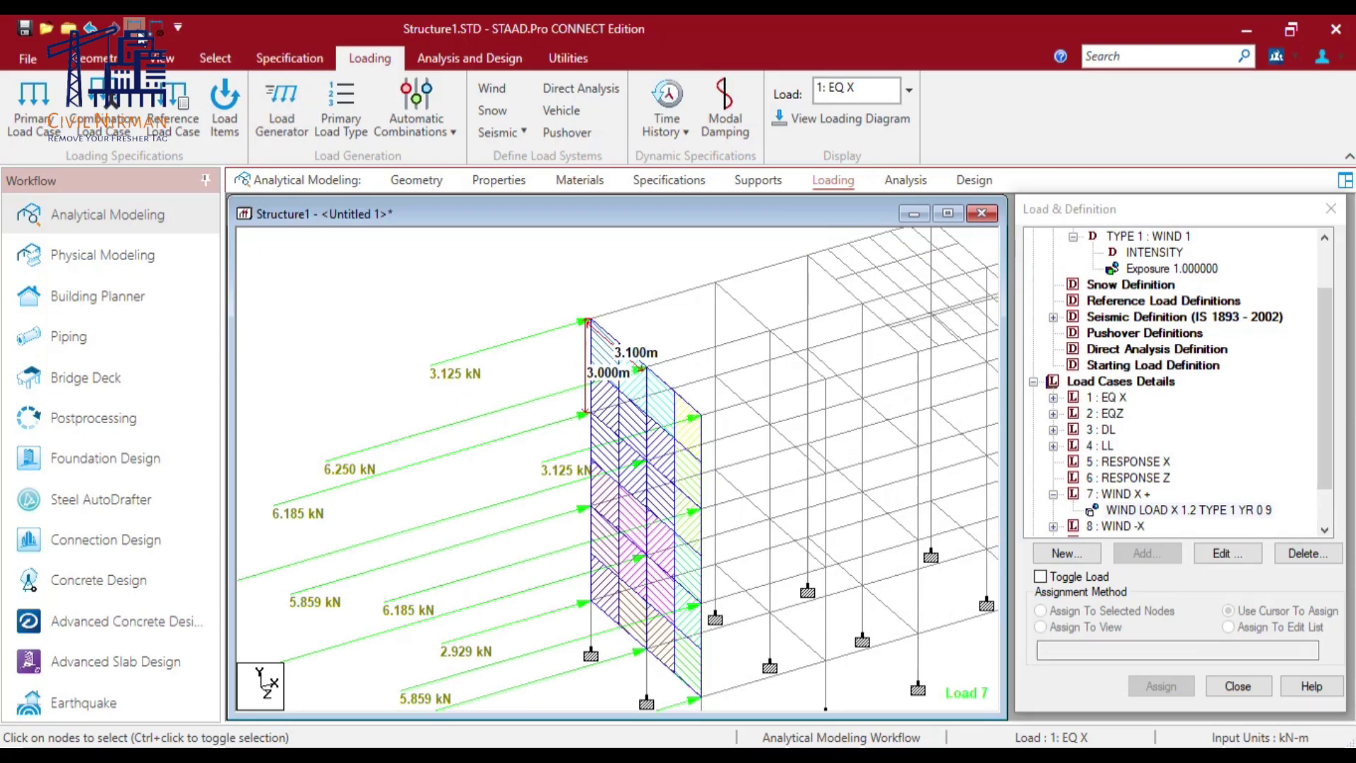
pyautogui.click(645, 368)
pyautogui.click(699, 415)
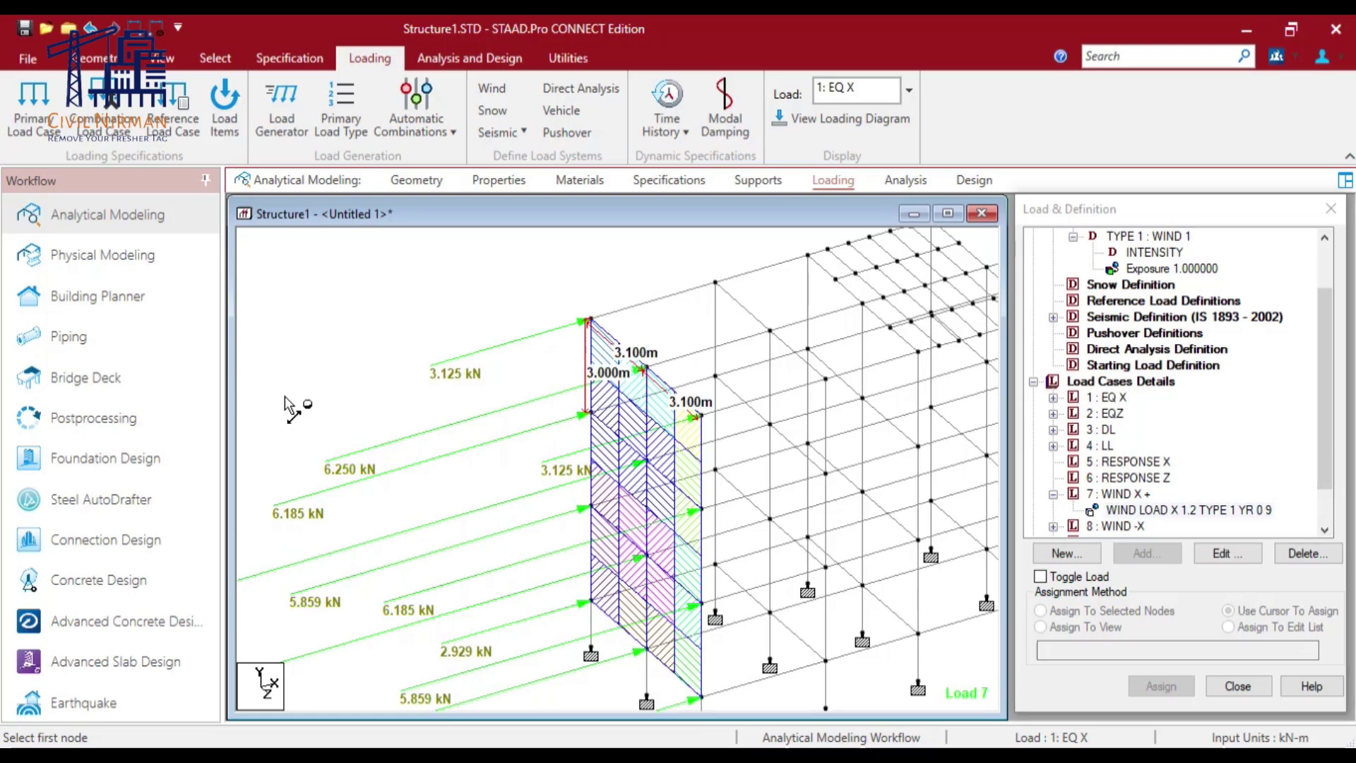
# Switch to PowerPoint and review the joint load calculation on the wind load slide
pyautogui.hotkey('alt', 'Tab')
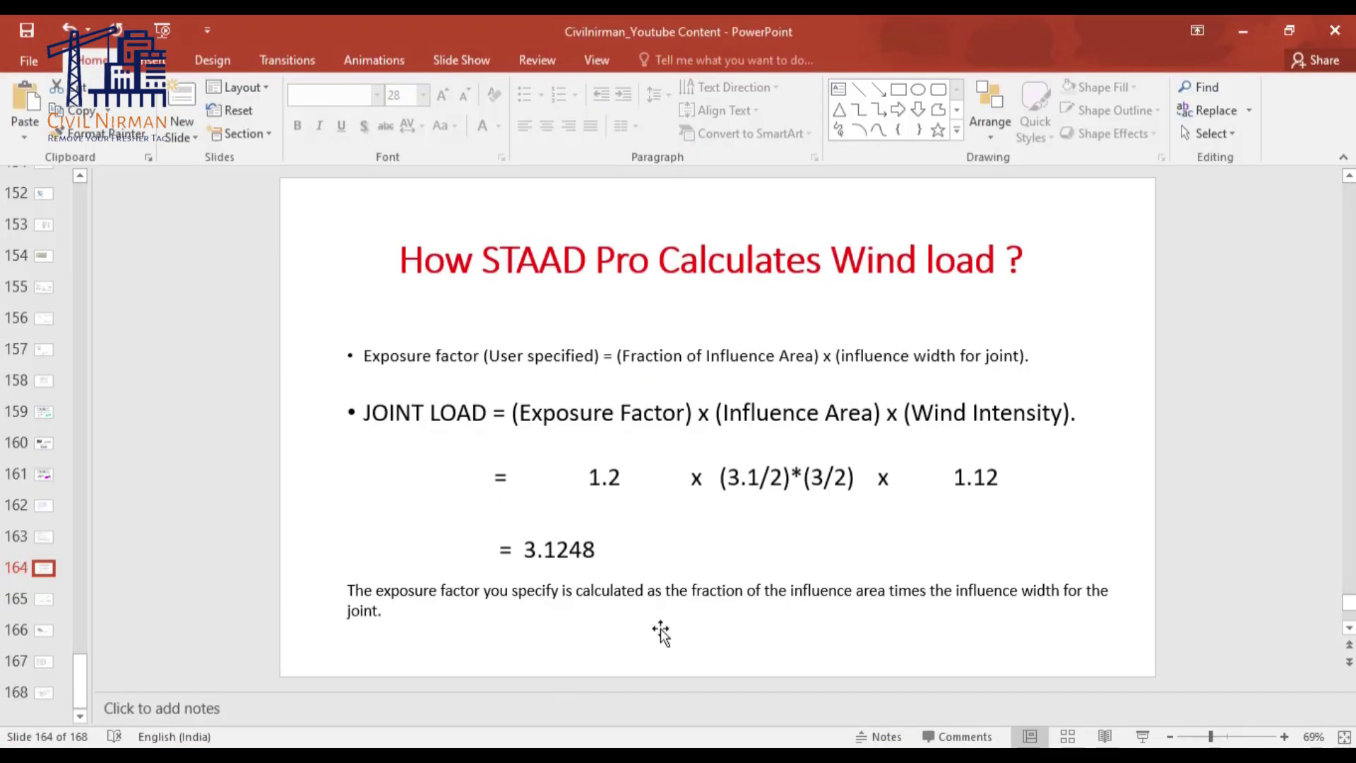
pyautogui.click(667, 628)
pyautogui.click(426, 528)
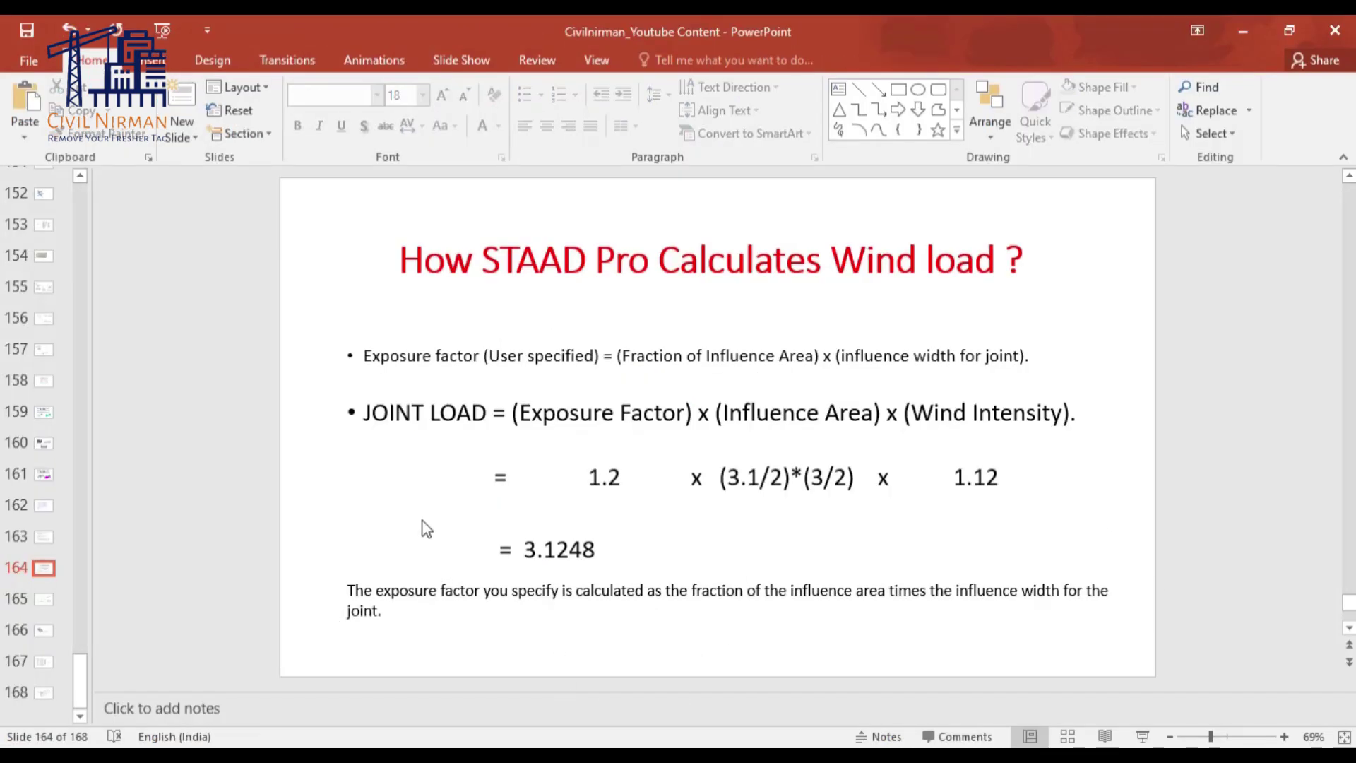